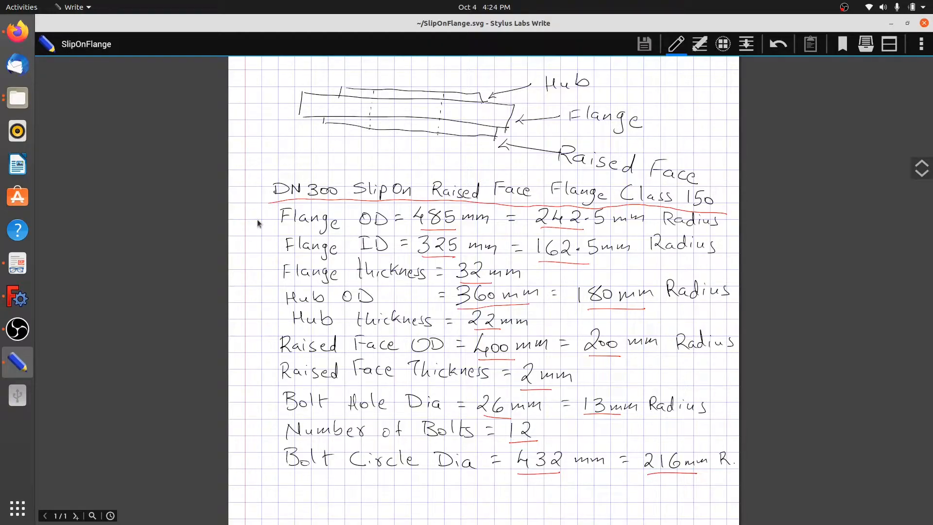
- Switch to FreeCAD and add a cylinder primitive for the flange body, selecting it in the model tree
{"action": "left_click", "coordinate": [20, 298]}
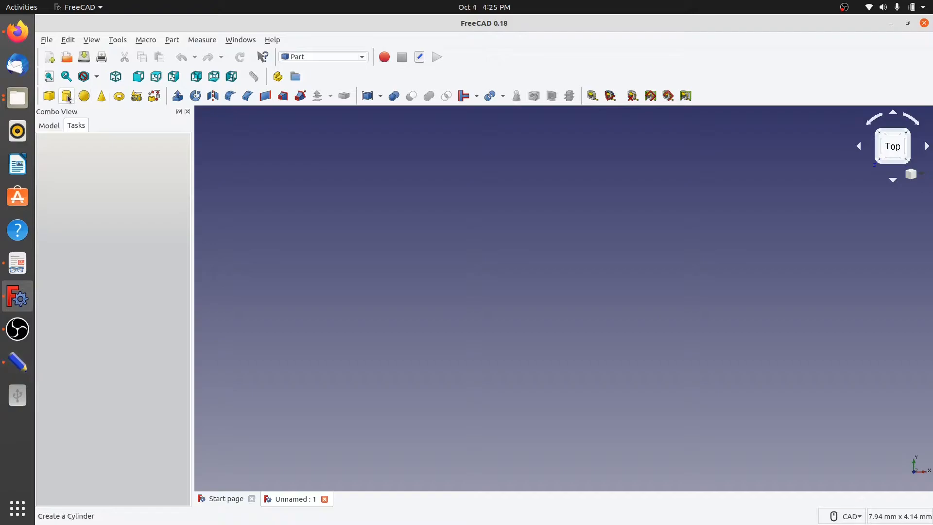
{"action": "left_click", "coordinate": [49, 126]}
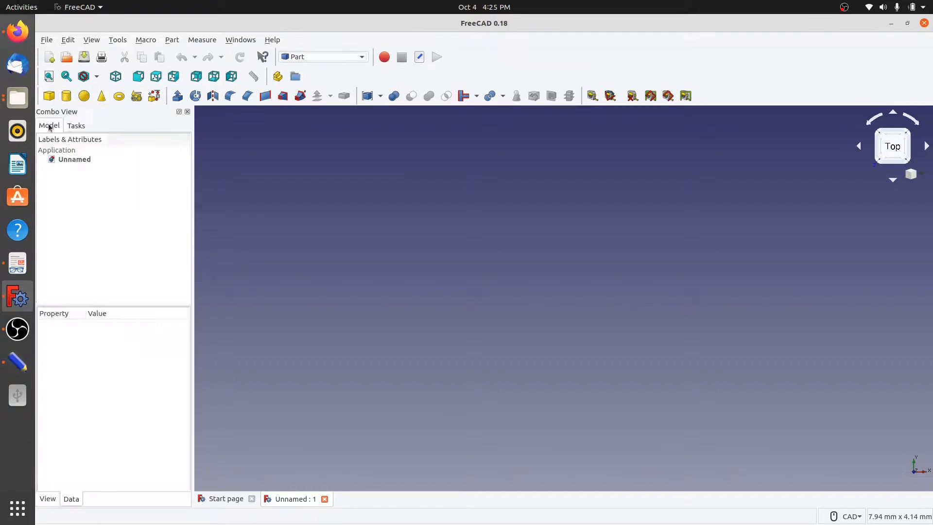
{"action": "left_click", "coordinate": [66, 96]}
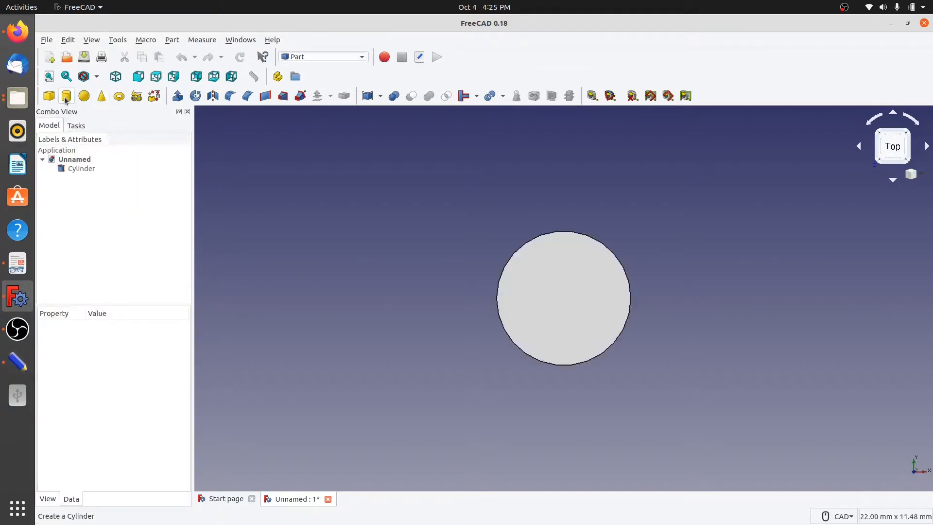
{"action": "left_click", "coordinate": [80, 168]}
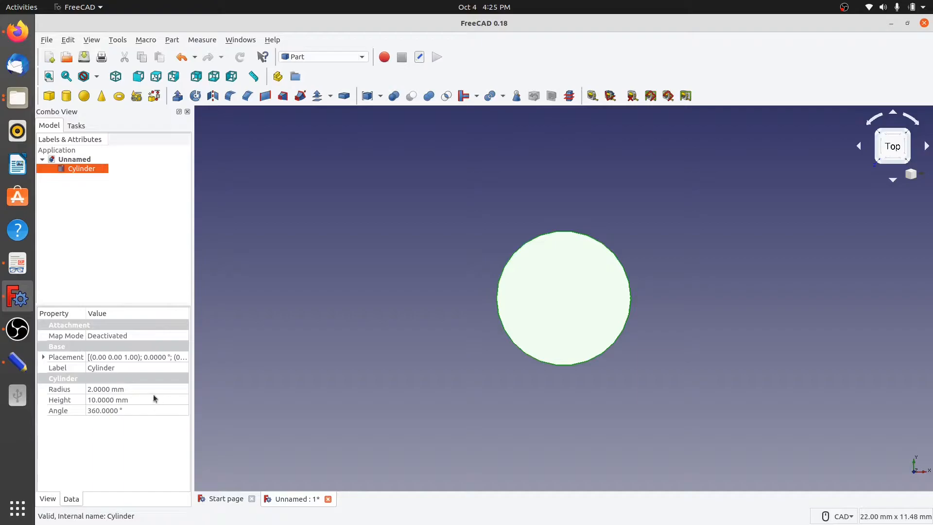
- Set the flange cylinder's radius to 242.5 mm and its height to 32 mm, following the dimension notes
{"action": "left_click", "coordinate": [136, 389]}
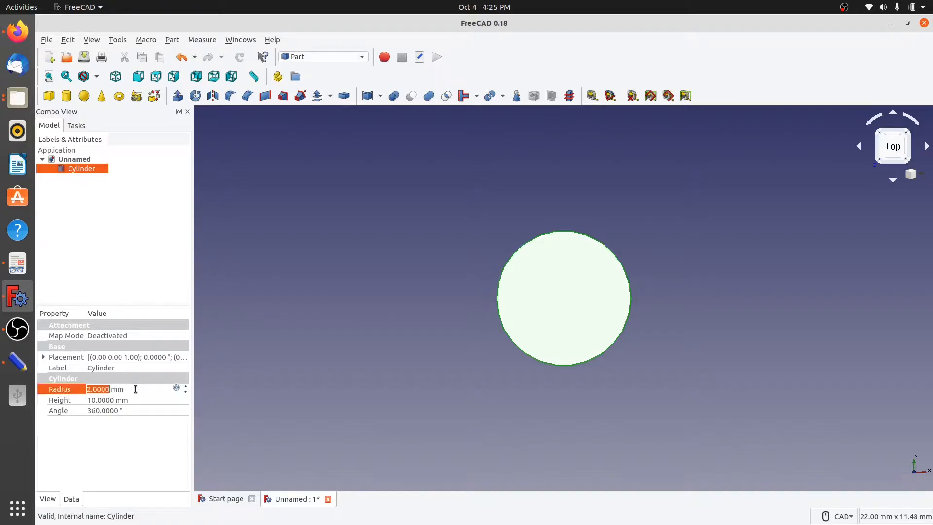
{"action": "left_click", "coordinate": [15, 371]}
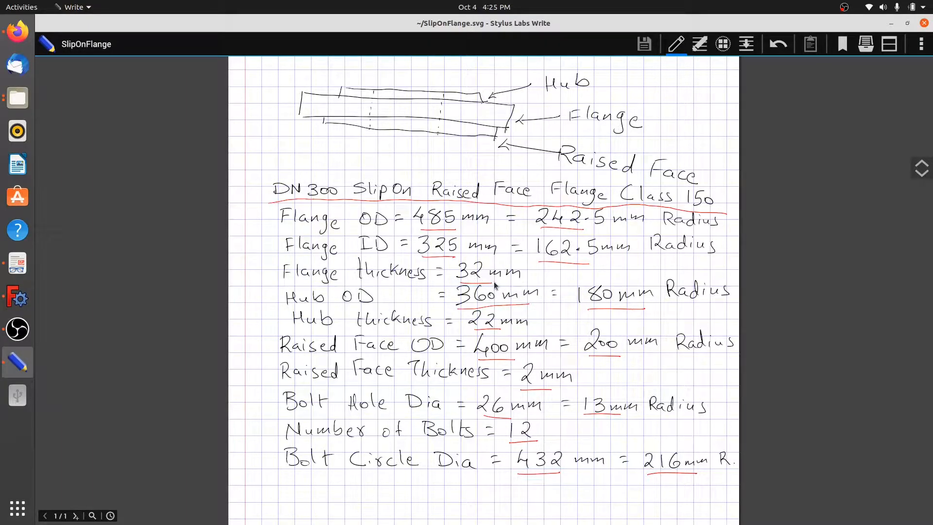
{"action": "left_click", "coordinate": [18, 298]}
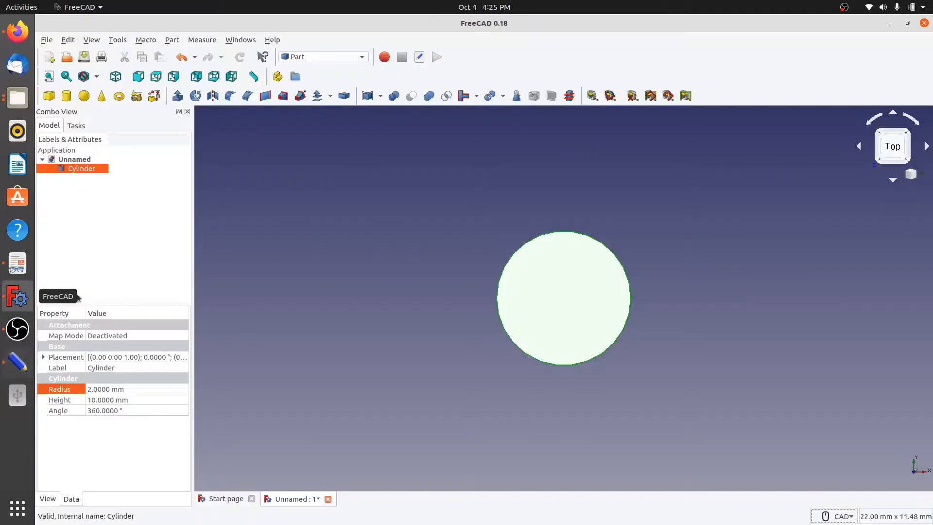
{"action": "left_click", "coordinate": [148, 389]}
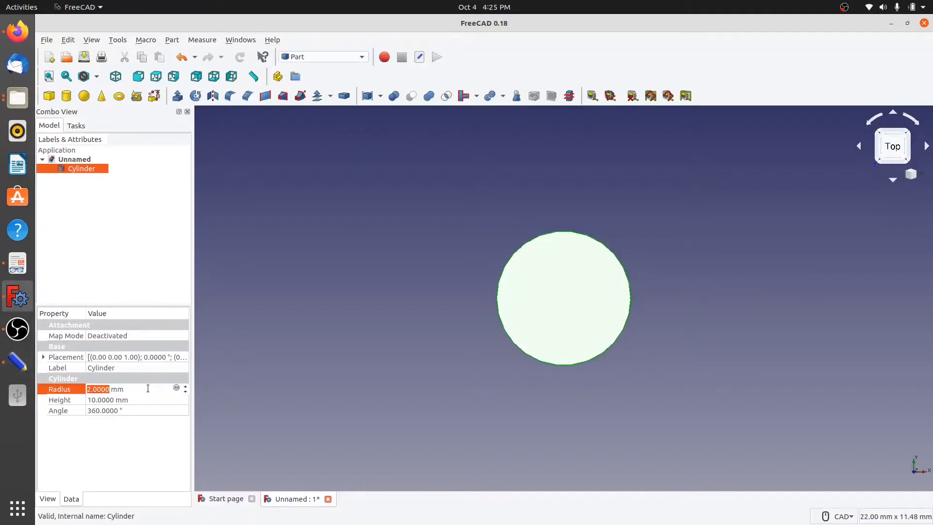
{"action": "type", "text": "242.5"}
{"action": "key", "text": "Tab"}
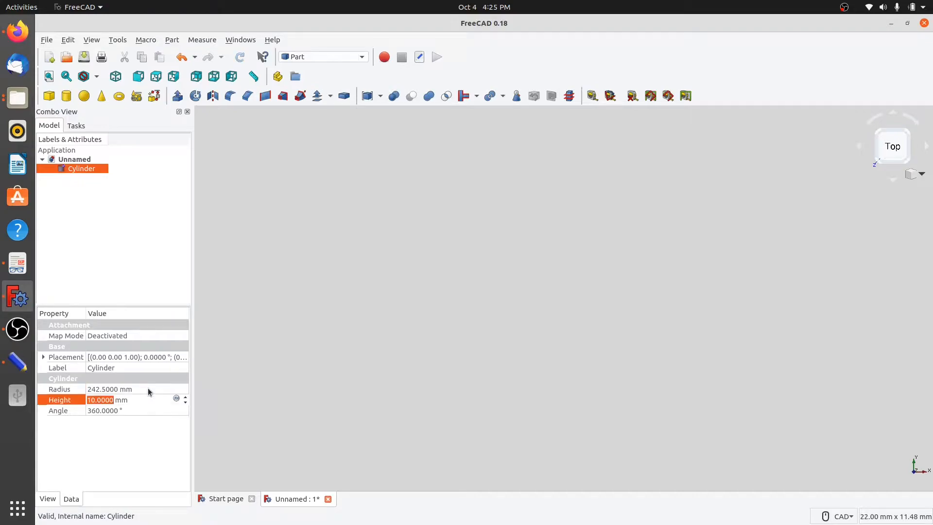
{"action": "type", "text": "32"}
{"action": "key", "text": "Return"}
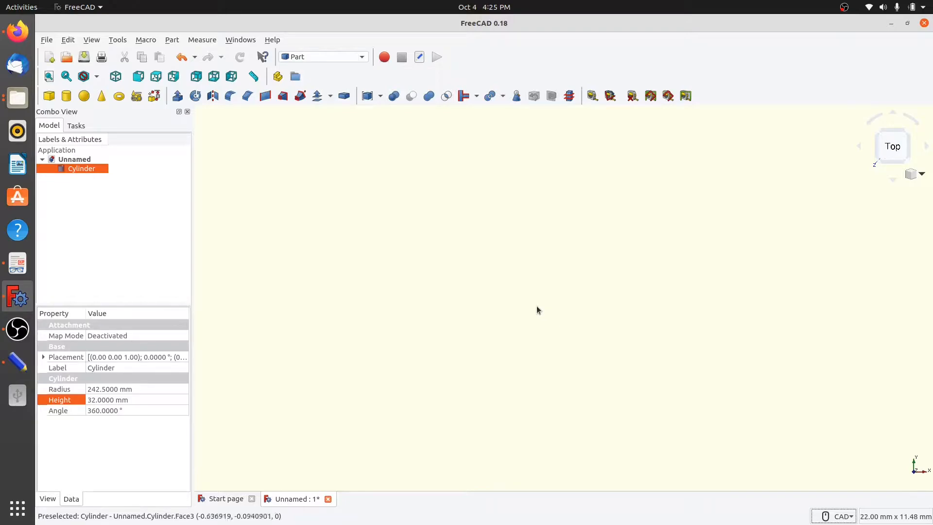
{"action": "left_click", "coordinate": [49, 77]}
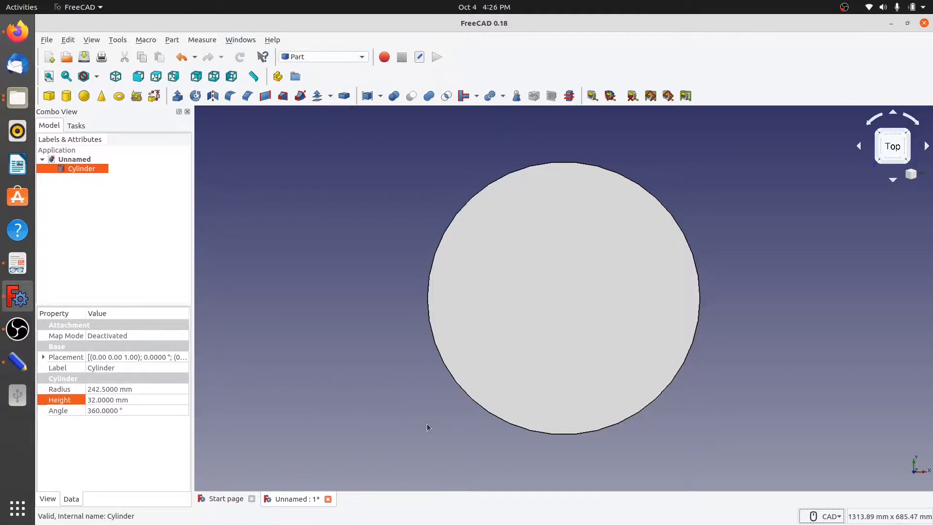
{"action": "middle_click_drag", "start_coordinate": [428, 426], "coordinate": [471, 305]}
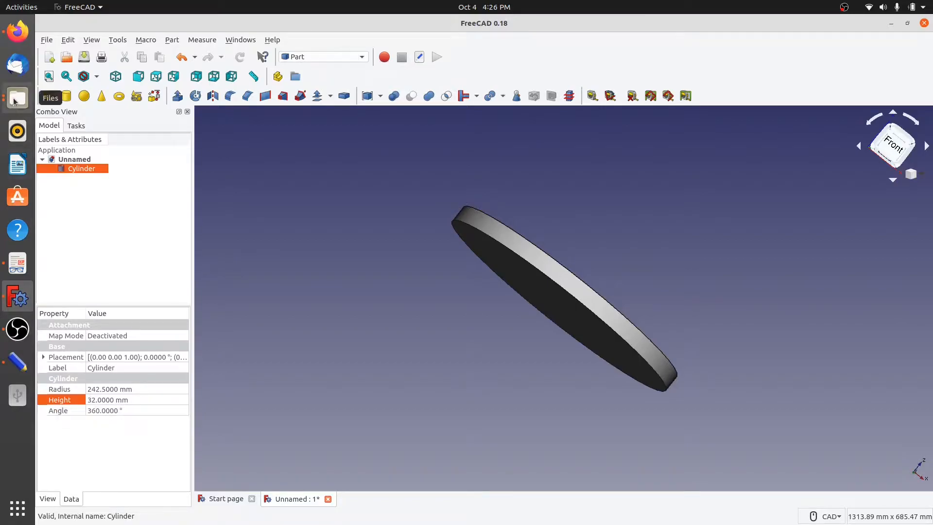
- Add a second cylinder for the hub with a radius of 180 mm and a height of 22 mm, following the dimension notes
{"action": "left_click", "coordinate": [18, 362]}
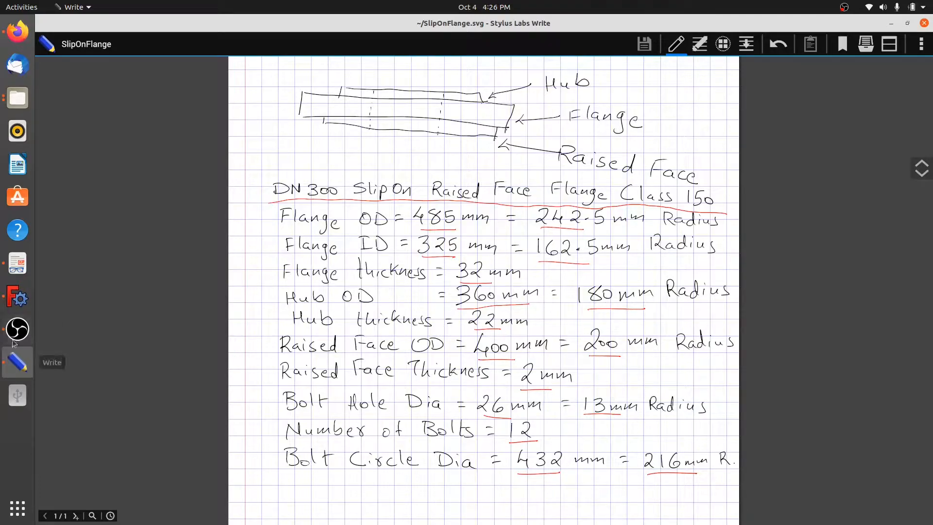
{"action": "left_click", "coordinate": [17, 298]}
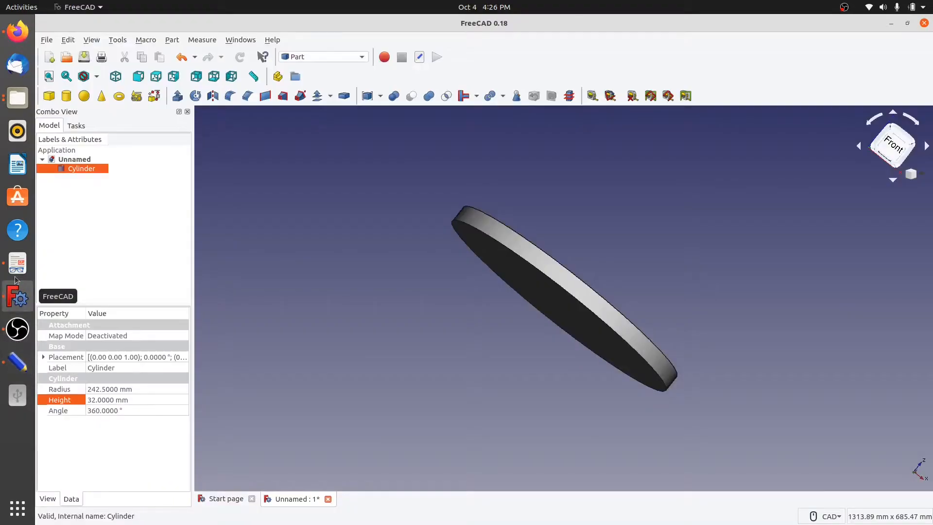
{"action": "left_click", "coordinate": [67, 96]}
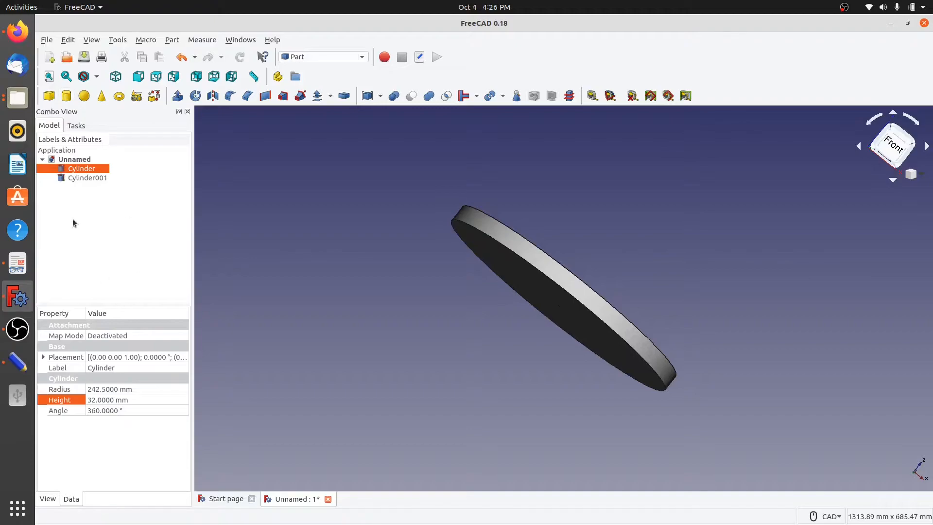
{"action": "left_click", "coordinate": [80, 179]}
{"action": "left_click", "coordinate": [133, 388]}
{"action": "type", "text": "180"}
{"action": "key", "text": "Tab"}
{"action": "type", "text": "22"}
{"action": "key", "text": "Return"}
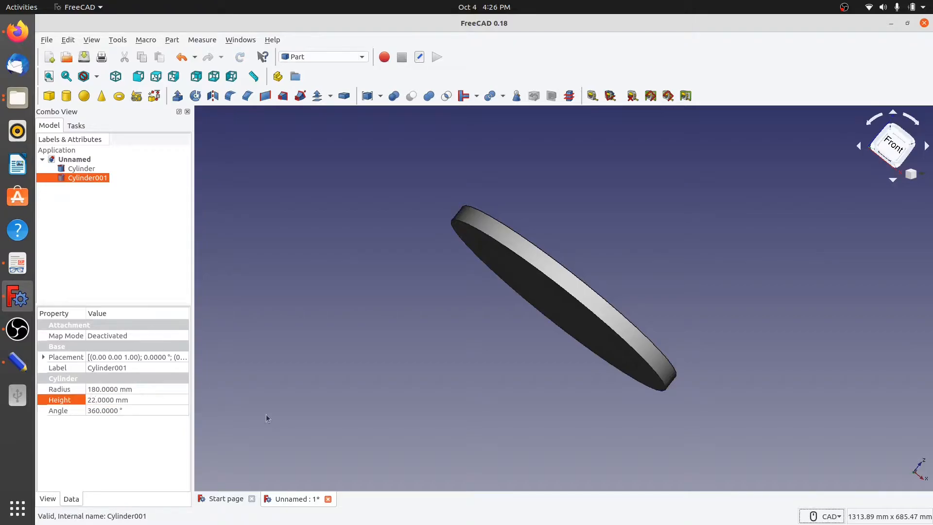
{"action": "middle_click_drag", "start_coordinate": [475, 356], "coordinate": [541, 302]}
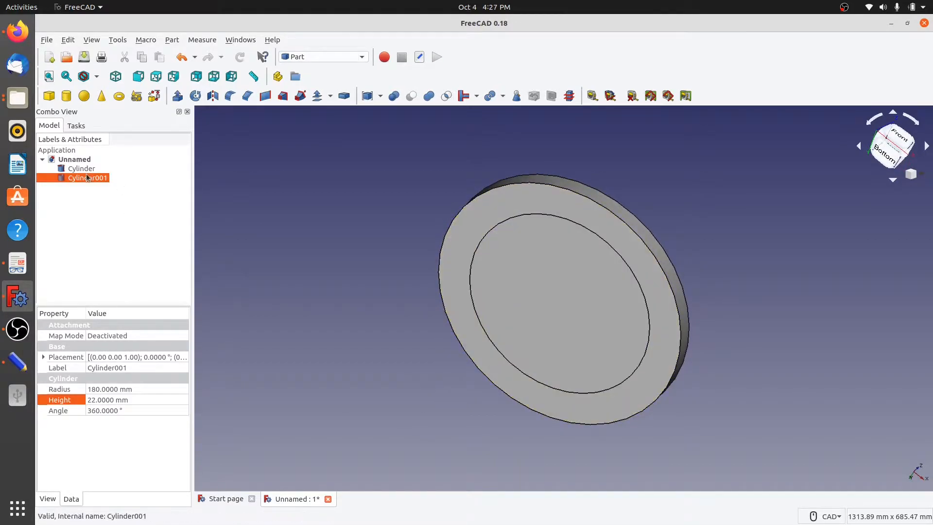
{"action": "left_click", "coordinate": [556, 325]}
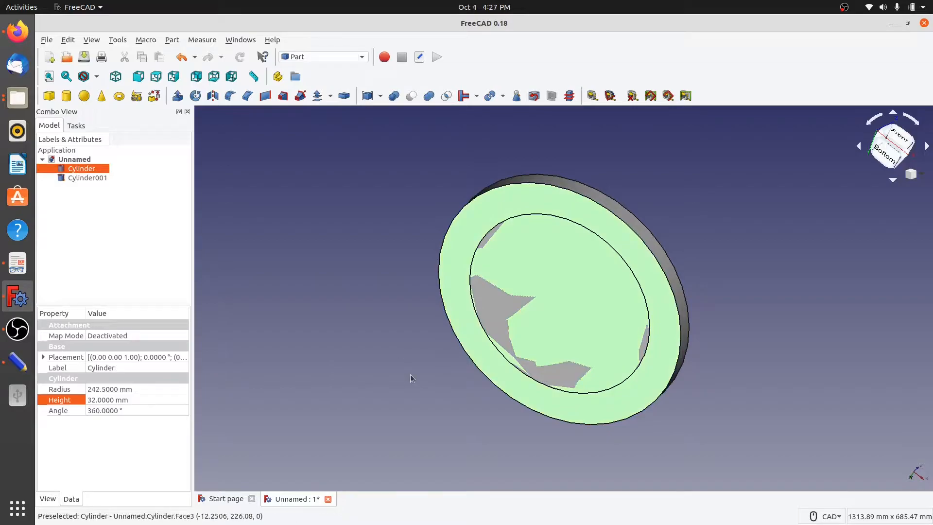
{"action": "middle_click_drag", "start_coordinate": [404, 370], "coordinate": [377, 393]}
{"action": "left_click", "coordinate": [96, 224]}
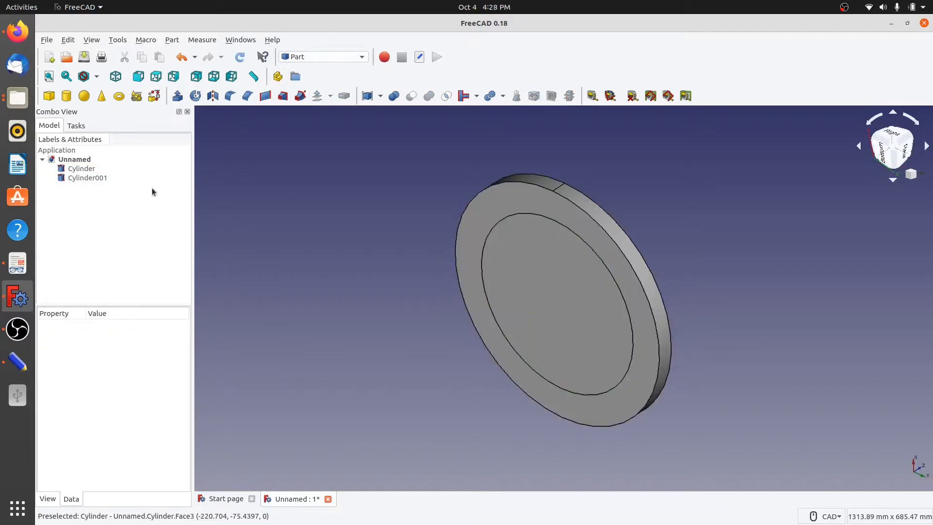
{"action": "left_click", "coordinate": [75, 178]}
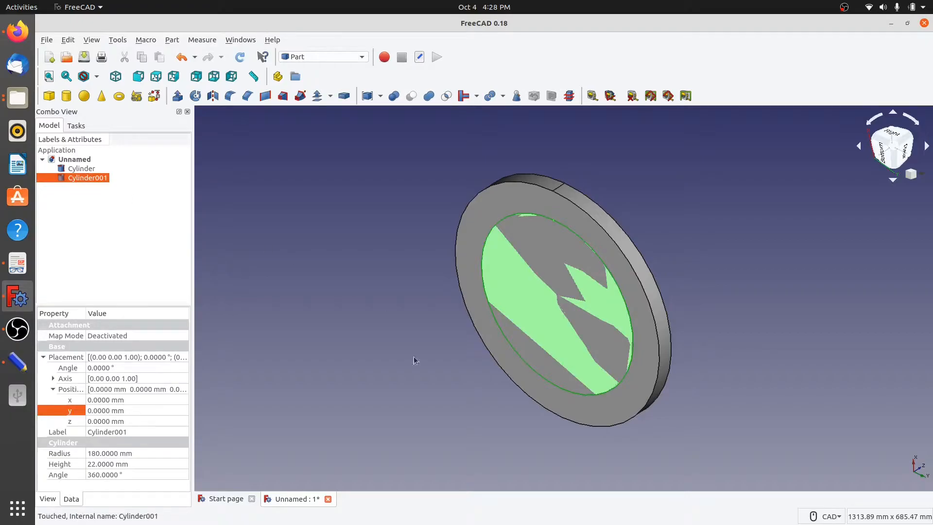
{"action": "left_click", "coordinate": [400, 388]}
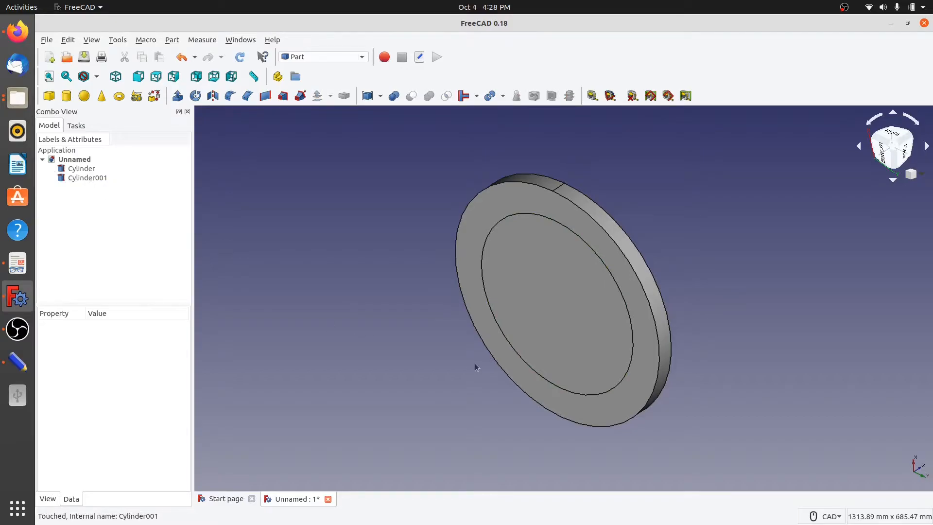
{"action": "middle_click_drag", "start_coordinate": [929, 452], "coordinate": [921, 467]}
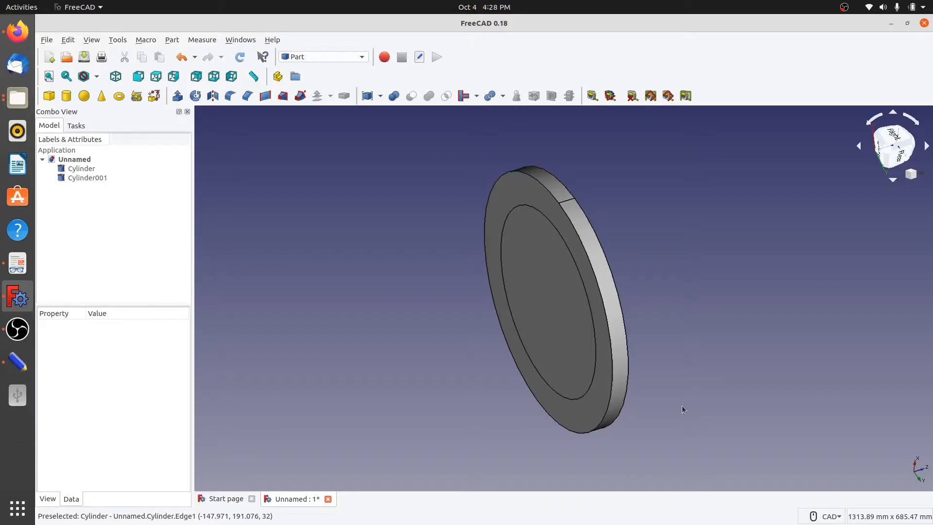
- Set the Z position of the hub cylinder's placement to 22 mm
{"action": "left_click", "coordinate": [81, 179]}
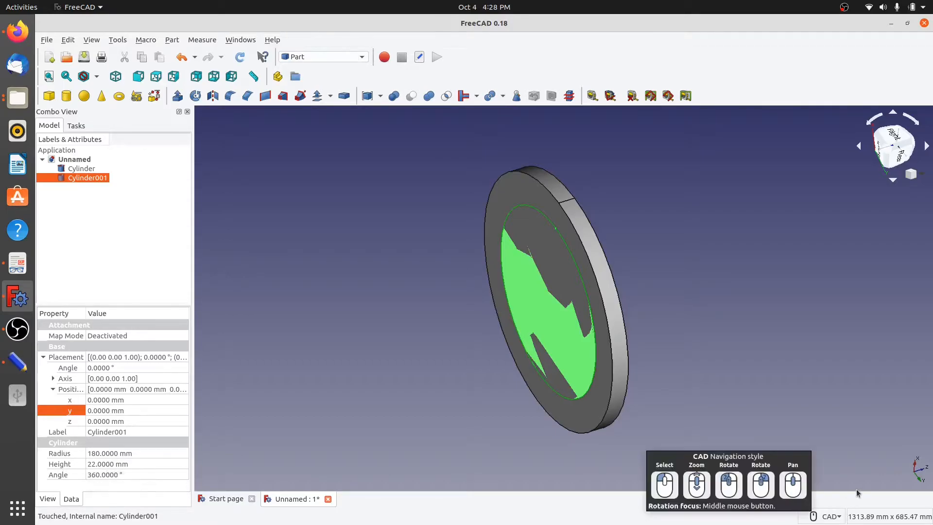
{"action": "left_click", "coordinate": [147, 422]}
{"action": "type", "text": "22"}
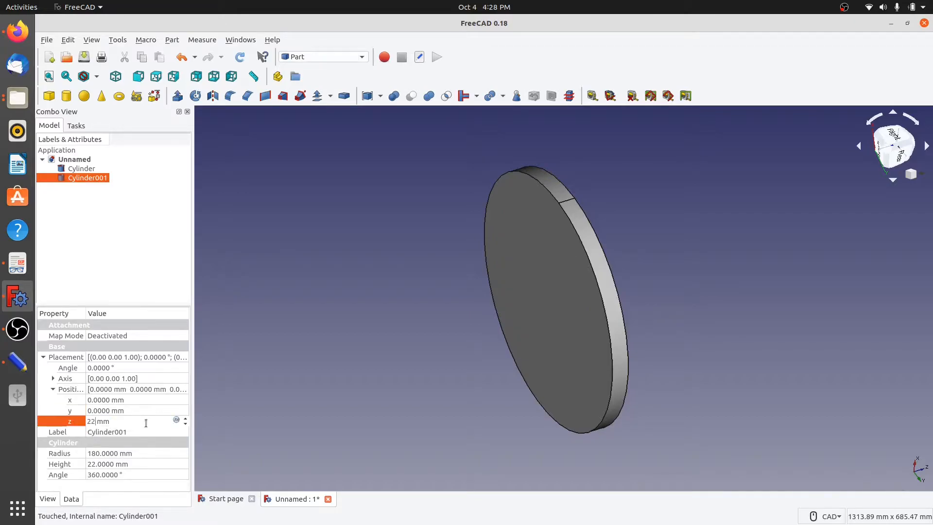
{"action": "key", "text": "Return"}
{"action": "middle_click_drag", "start_coordinate": [442, 339], "coordinate": [410, 327]}
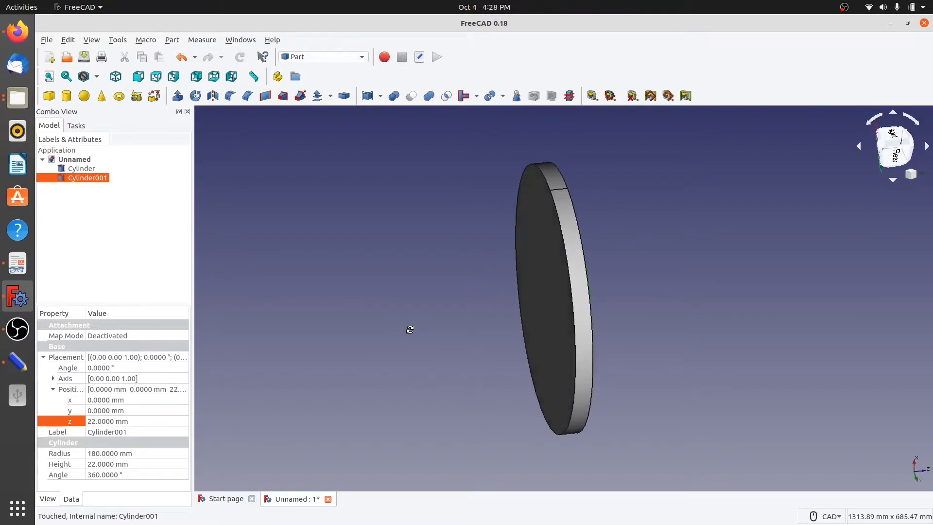
- Change the hub cylinder's Z position to -22 mm to offset it to the opposite side of the flange
{"action": "left_click", "coordinate": [87, 421]}
{"action": "type", "text": "-"}
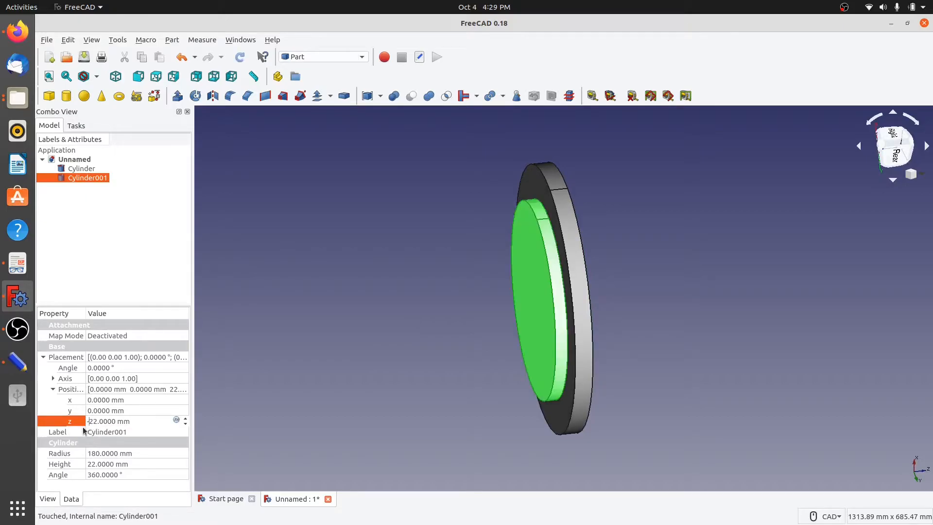
{"action": "key", "text": "Tab"}
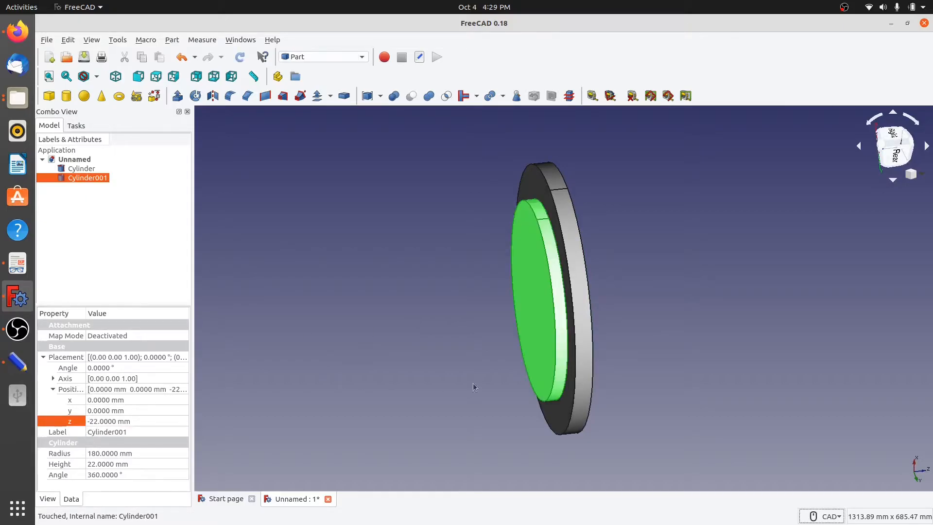
{"action": "left_click", "coordinate": [400, 388]}
{"action": "middle_click_drag", "start_coordinate": [406, 348], "coordinate": [431, 385]}
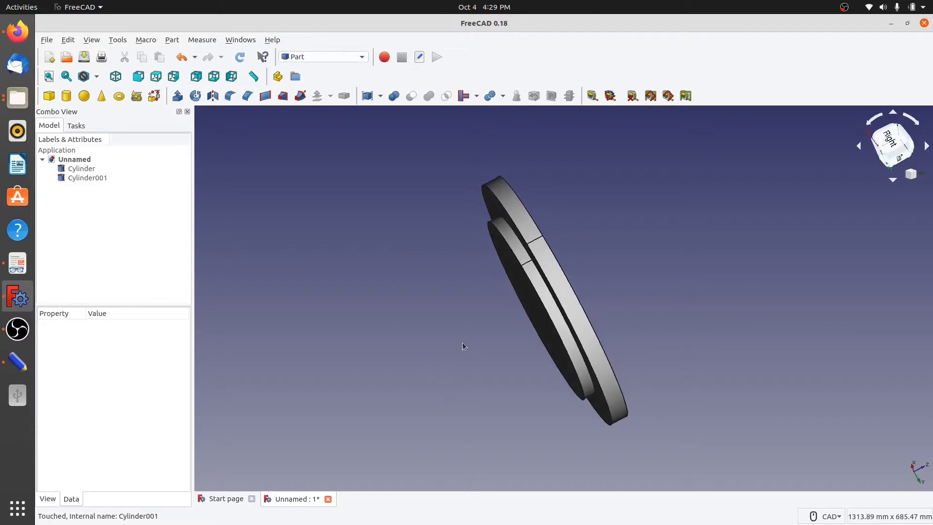
- Add a third cylinder for the raised face and look up its radius and thickness in the handwritten notes
{"action": "left_click", "coordinate": [67, 96]}
{"action": "left_click", "coordinate": [83, 187]}
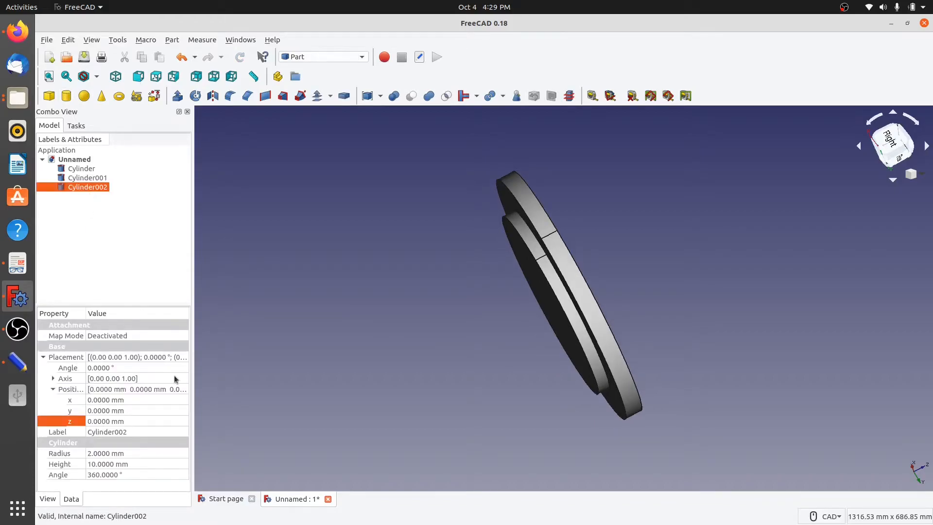
{"action": "left_click", "coordinate": [17, 362]}
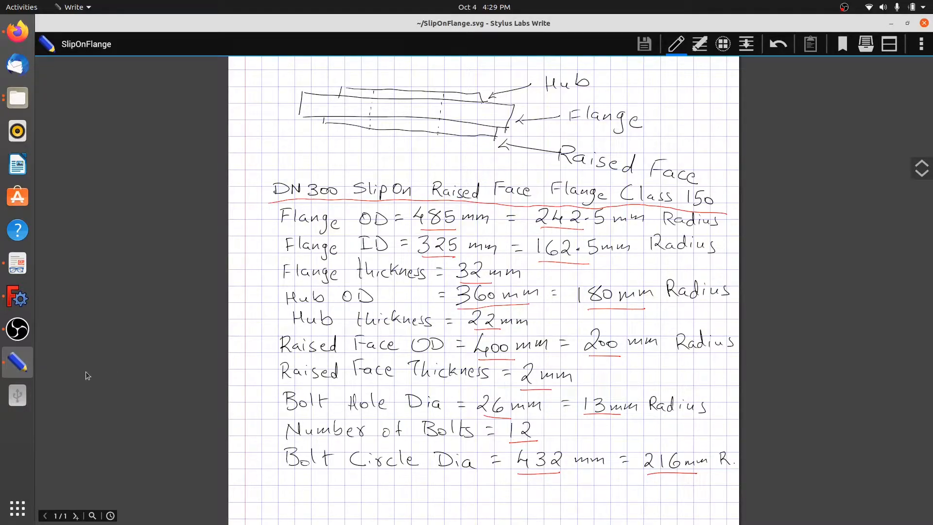
{"action": "left_click", "coordinate": [18, 298]}
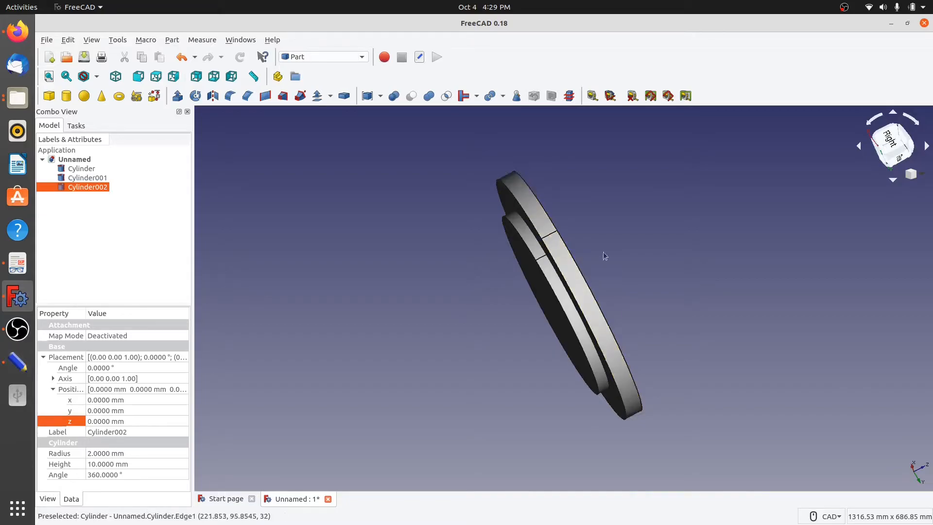
- Check the flange cylinder's height against the flange thickness in the handwritten notes
{"action": "left_click", "coordinate": [562, 262]}
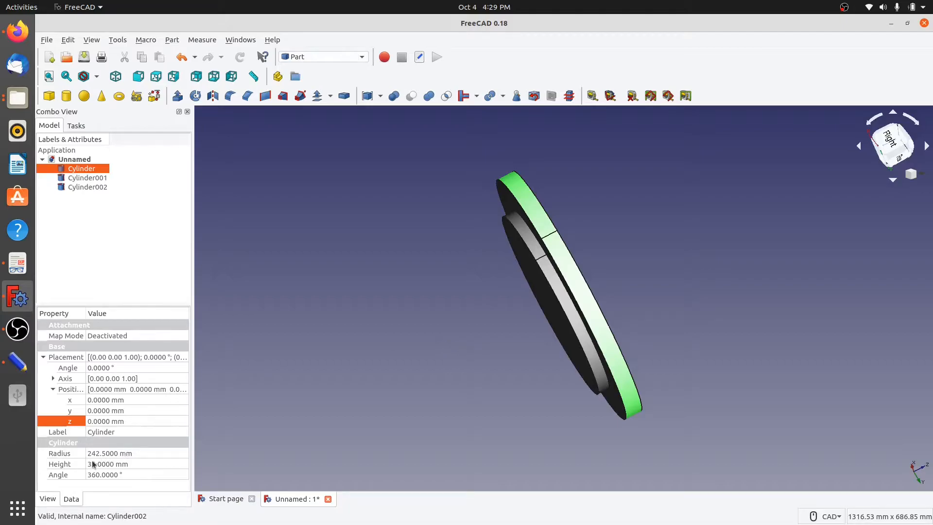
{"action": "left_click", "coordinate": [141, 463]}
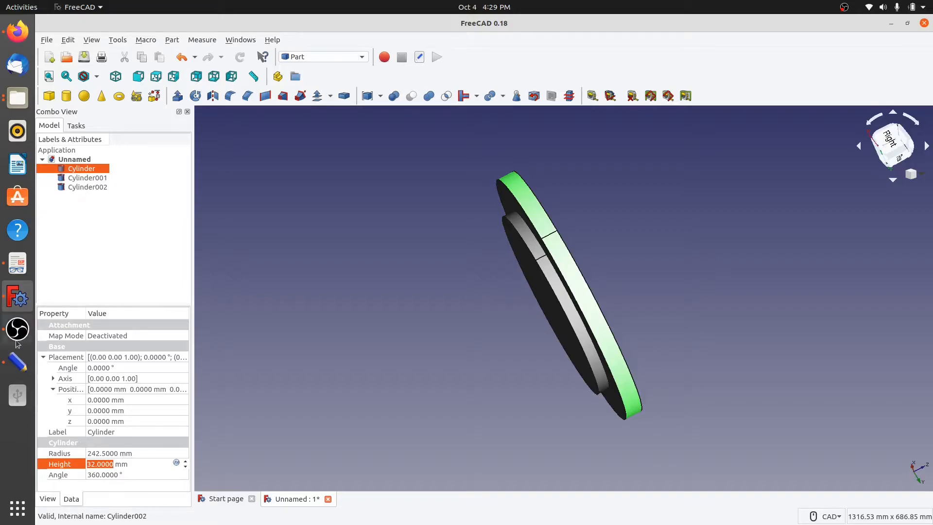
{"action": "left_click", "coordinate": [18, 362]}
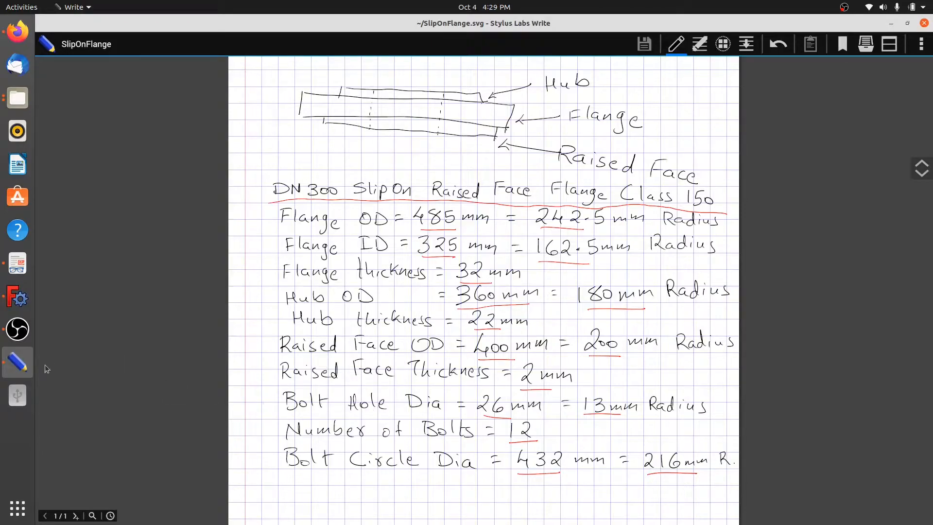
{"action": "left_click", "coordinate": [17, 297]}
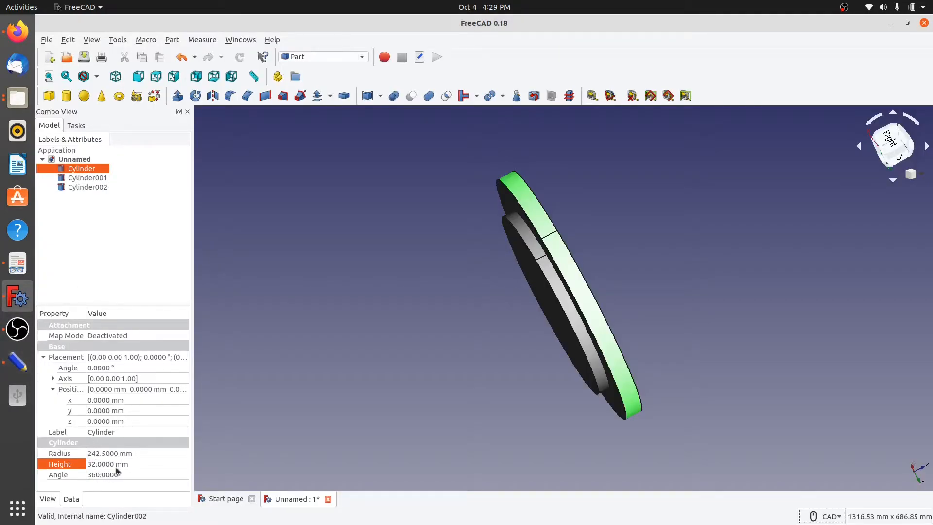
- Set the height of the third cylinder, the raised face, to 34 mm
{"action": "left_click", "coordinate": [84, 187]}
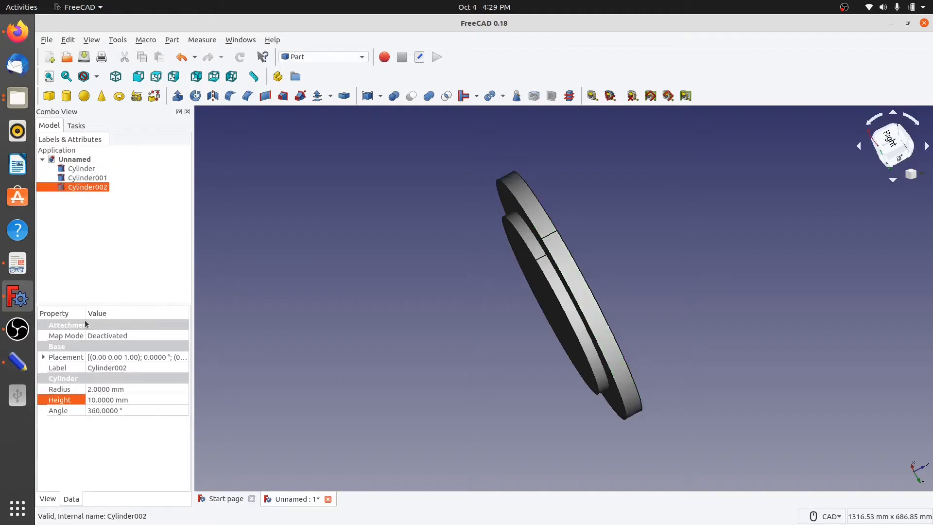
{"action": "left_click", "coordinate": [139, 400]}
{"action": "type", "text": "345"}
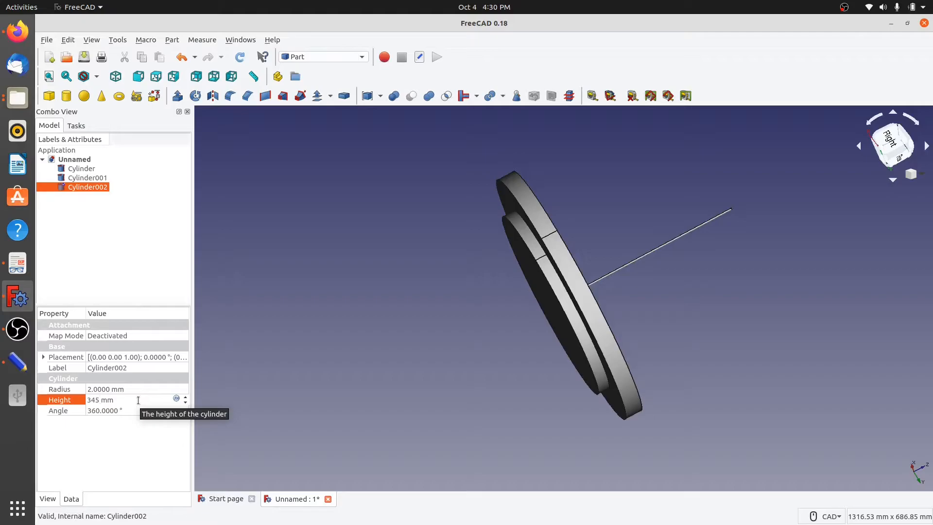
{"action": "key", "text": "BackSpace"}
{"action": "middle_click_drag", "start_coordinate": [781, 300], "coordinate": [722, 318]}
{"action": "scroll", "coordinate": [573, 297], "scroll_direction": "up", "scroll_amount": 10}
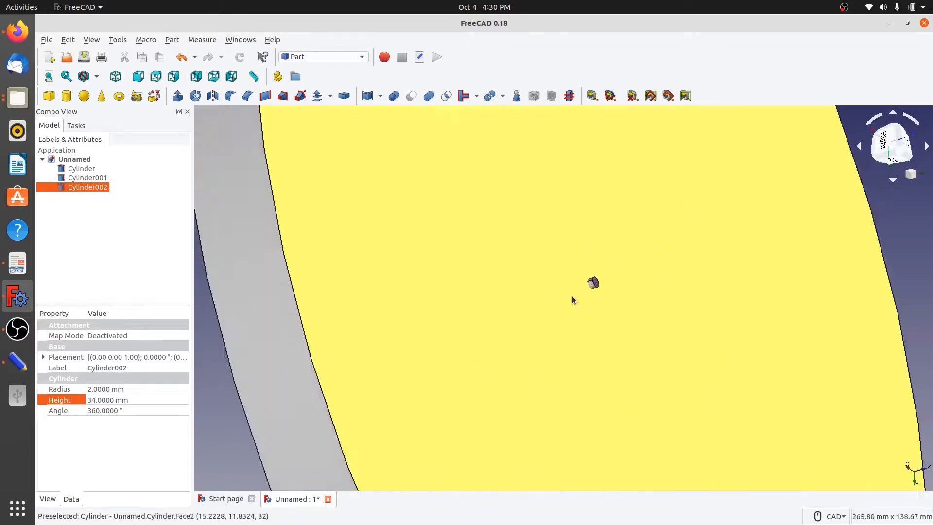
{"action": "scroll", "coordinate": [754, 286], "scroll_direction": "down", "scroll_amount": 8}
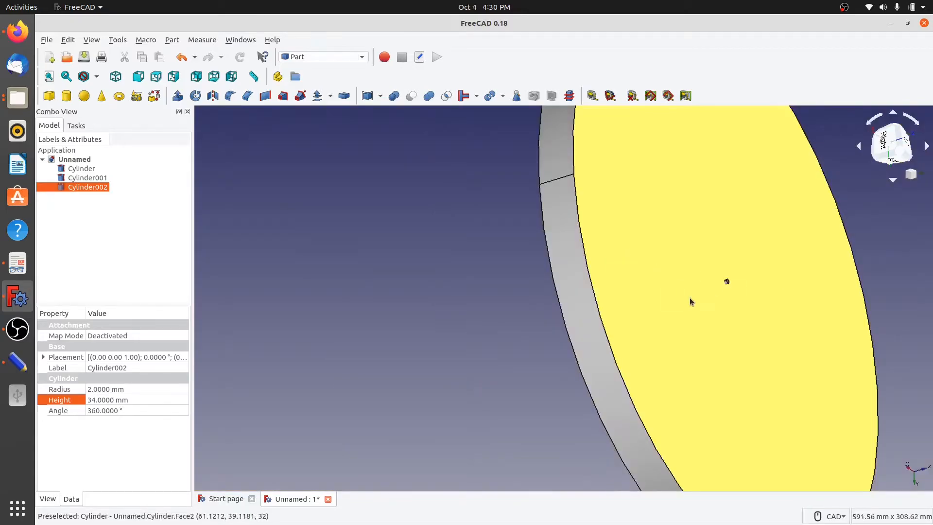
{"action": "scroll", "coordinate": [570, 323], "scroll_direction": "down", "scroll_amount": 2}
- Check the raised face radius in the handwritten notes and set the third cylinder's radius to 200 mm
{"action": "left_click", "coordinate": [132, 392]}
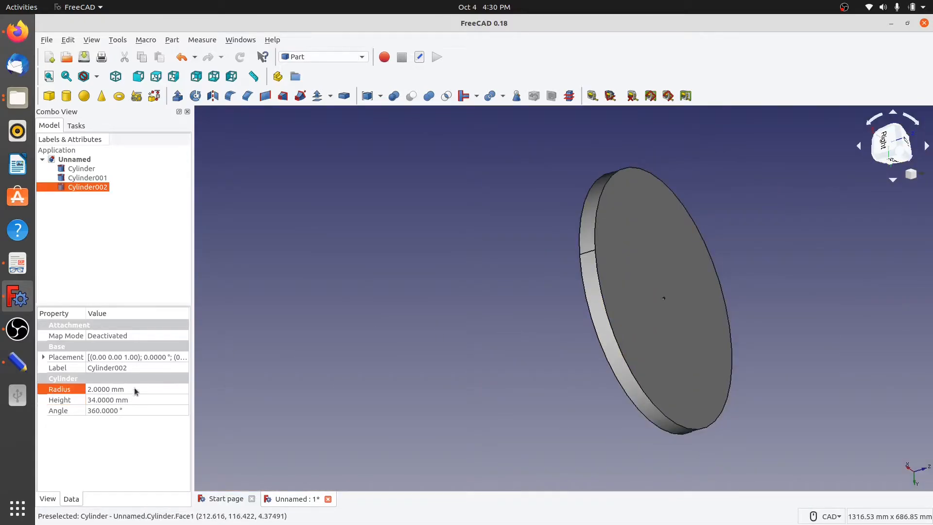
{"action": "left_click", "coordinate": [17, 362]}
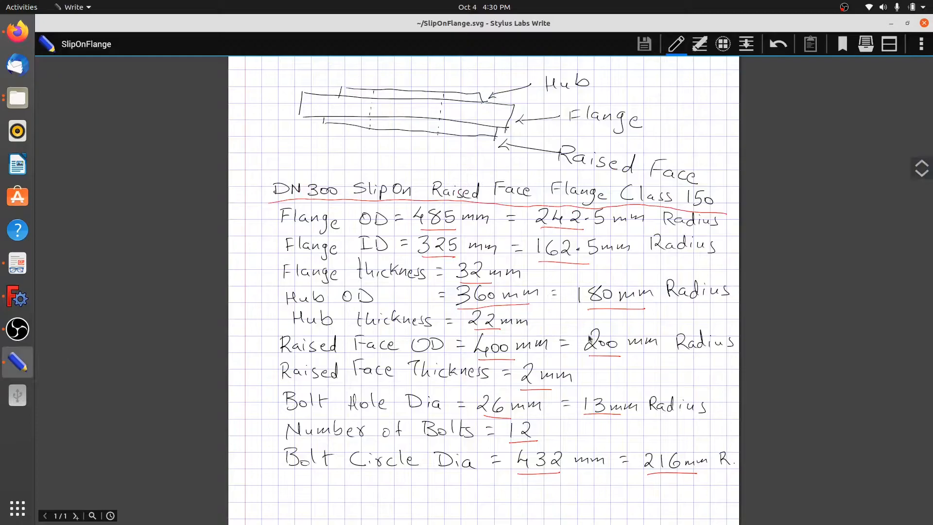
{"action": "left_click", "coordinate": [18, 298]}
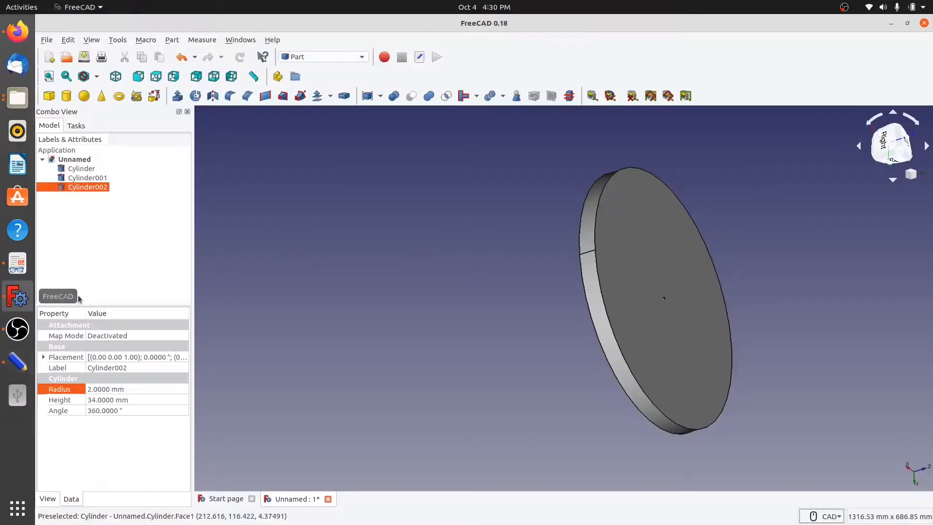
{"action": "left_click", "coordinate": [131, 389]}
{"action": "type", "text": "200"}
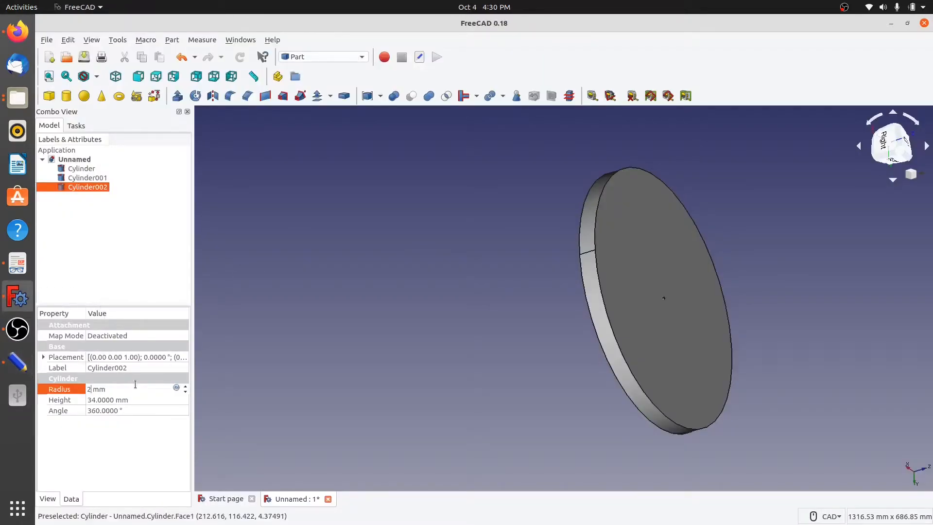
{"action": "key", "text": "Return"}
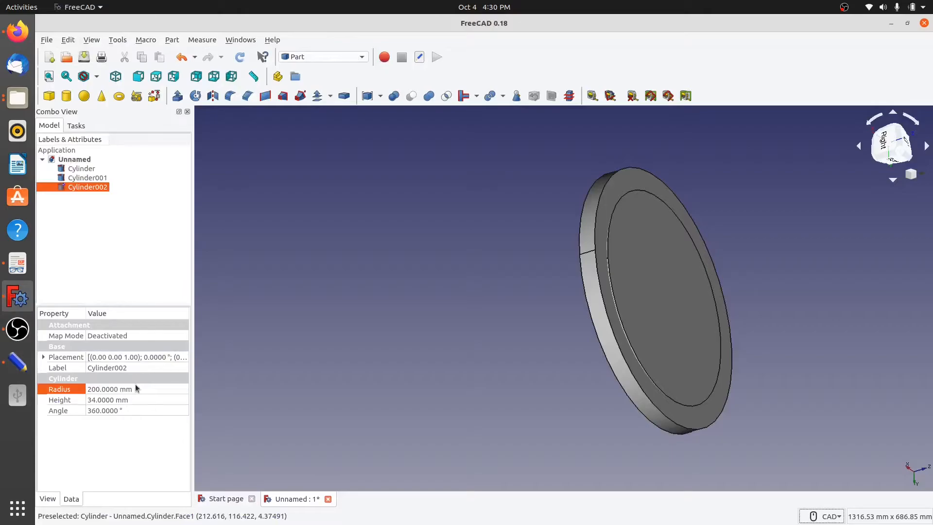
{"action": "left_click", "coordinate": [515, 378]}
{"action": "middle_click_drag", "start_coordinate": [535, 353], "coordinate": [560, 335]}
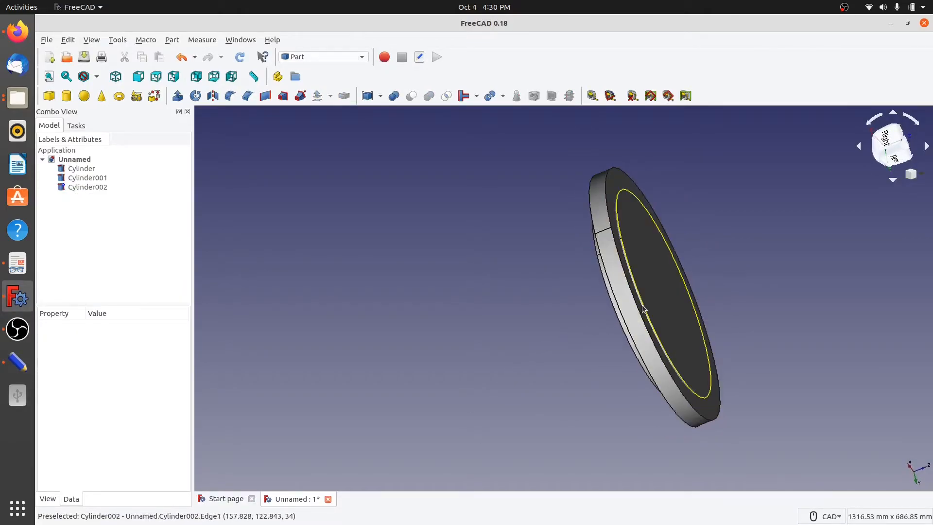
- Fuse the flange cylinder and the hub cylinder into one solid with a boolean union
{"action": "left_click", "coordinate": [82, 169]}
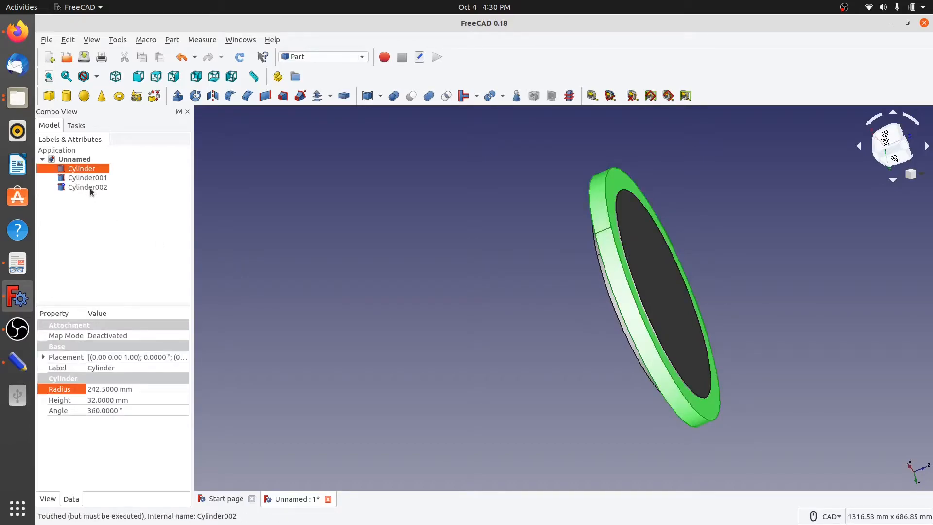
{"action": "middle_click_drag", "start_coordinate": [545, 361], "coordinate": [573, 318]}
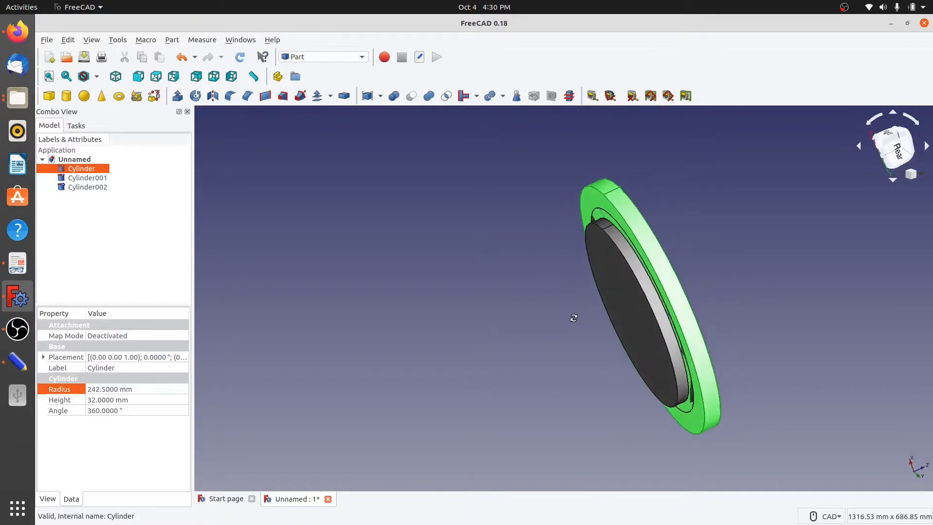
{"action": "left_click", "coordinate": [448, 371]}
{"action": "middle_click_drag", "start_coordinate": [536, 349], "coordinate": [488, 354]}
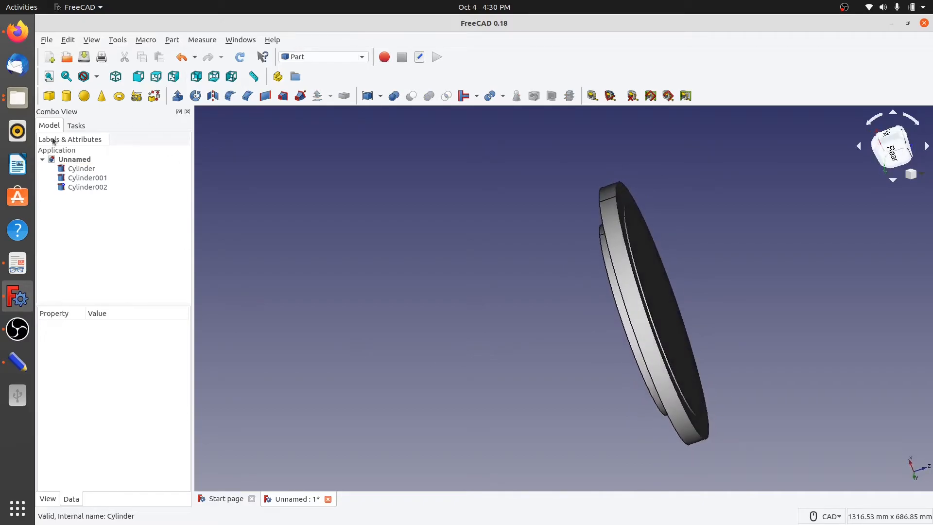
{"action": "left_click", "coordinate": [89, 167]}
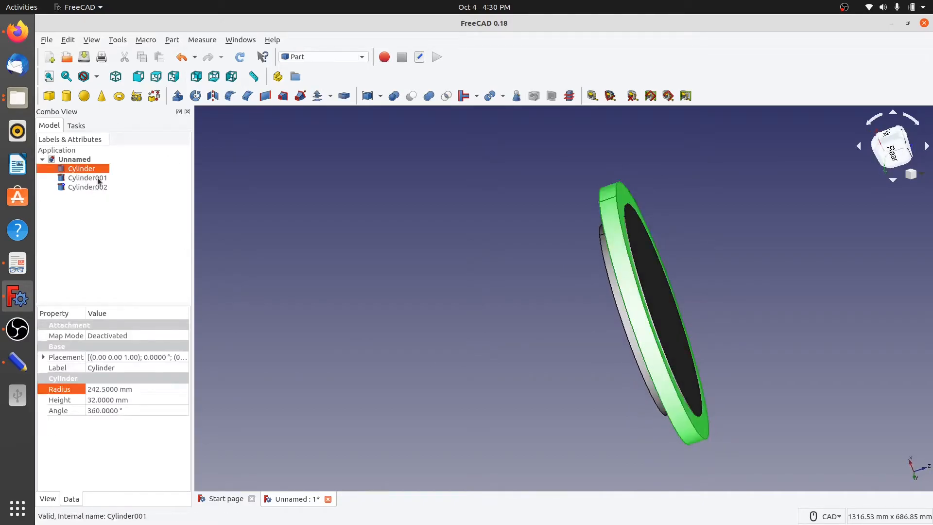
{"action": "left_click", "coordinate": [87, 179], "text": "ctrl"}
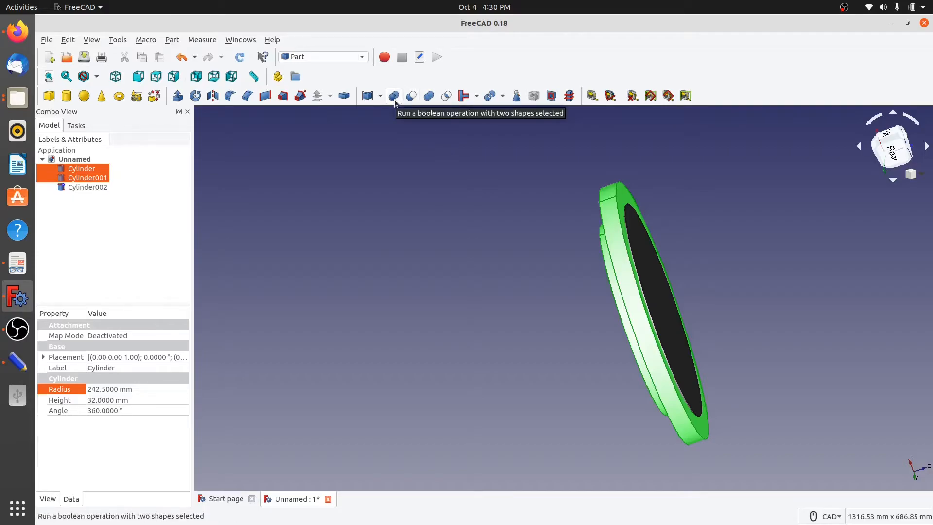
{"action": "left_click", "coordinate": [429, 97]}
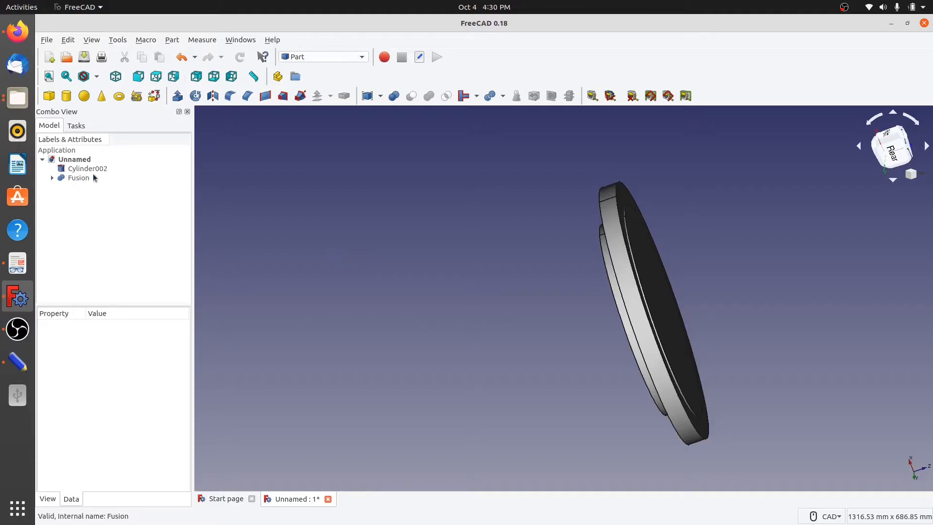
{"action": "left_click", "coordinate": [52, 178]}
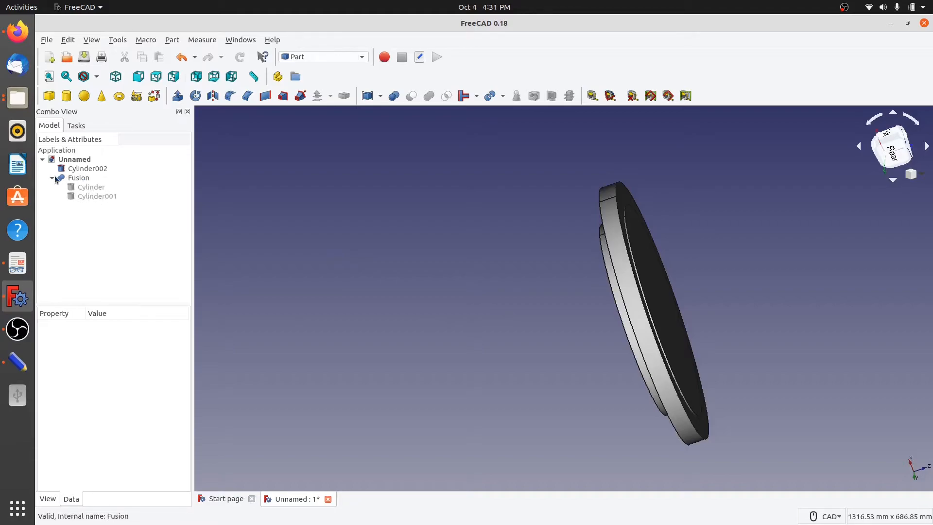
{"action": "left_click", "coordinate": [52, 178]}
- Fuse the flange-and-hub solid with the raised face cylinder using a boolean union
{"action": "left_click", "coordinate": [76, 180]}
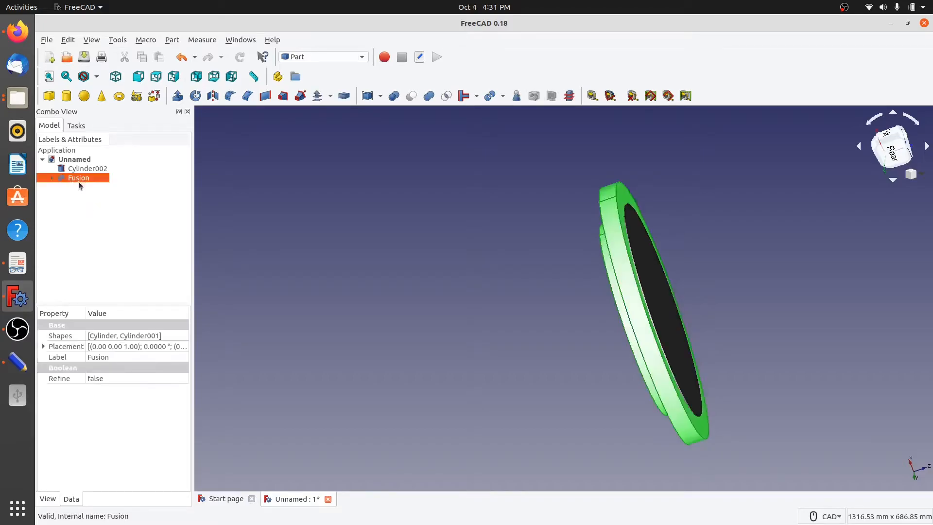
{"action": "mouse_move", "coordinate": [421, 306]}
{"action": "middle_mouse_down"}
{"action": "mouse_move", "coordinate": [452, 287]}
{"action": "mouse_move", "coordinate": [552, 267]}
{"action": "mouse_move", "coordinate": [387, 297]}
{"action": "mouse_move", "coordinate": [418, 294]}
{"action": "middle_mouse_up"}
{"action": "left_click", "coordinate": [418, 310]}
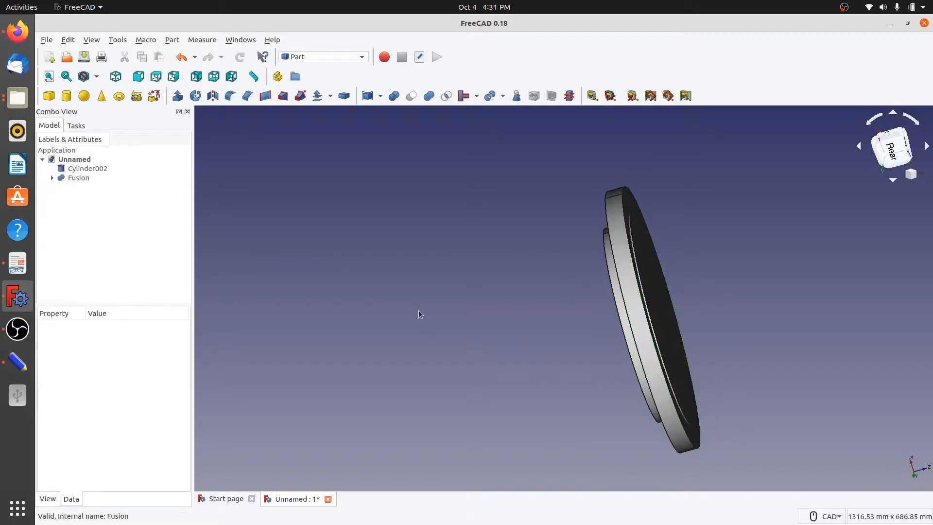
{"action": "left_click", "coordinate": [78, 178]}
{"action": "left_click", "coordinate": [88, 170], "text": "ctrl"}
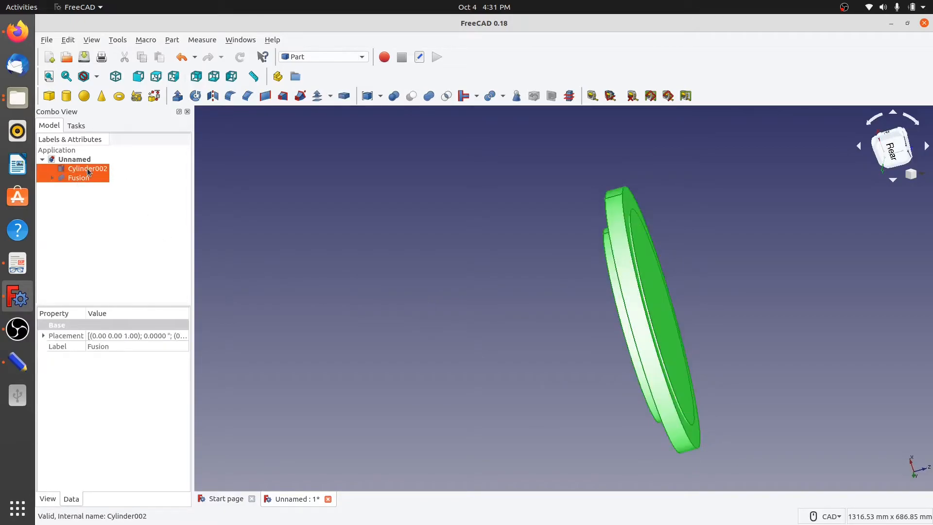
{"action": "left_click", "coordinate": [430, 98]}
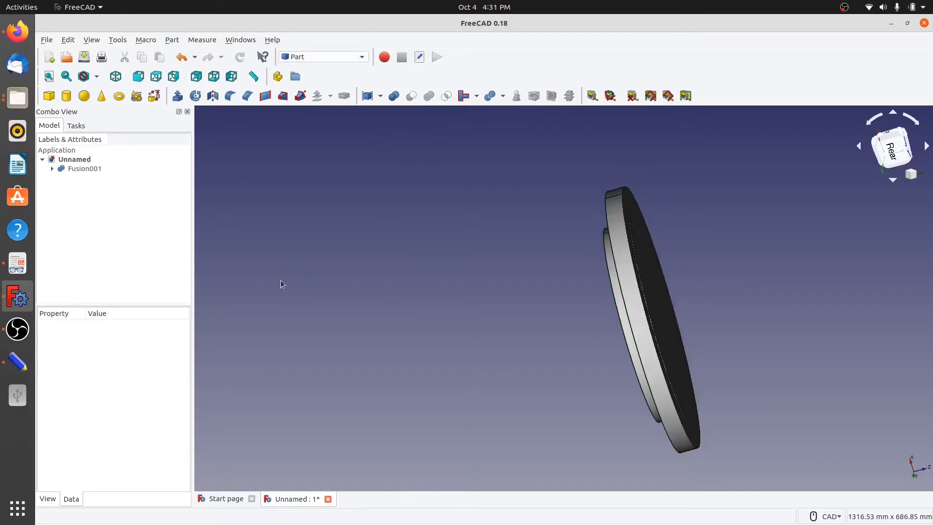
{"action": "left_click", "coordinate": [83, 168]}
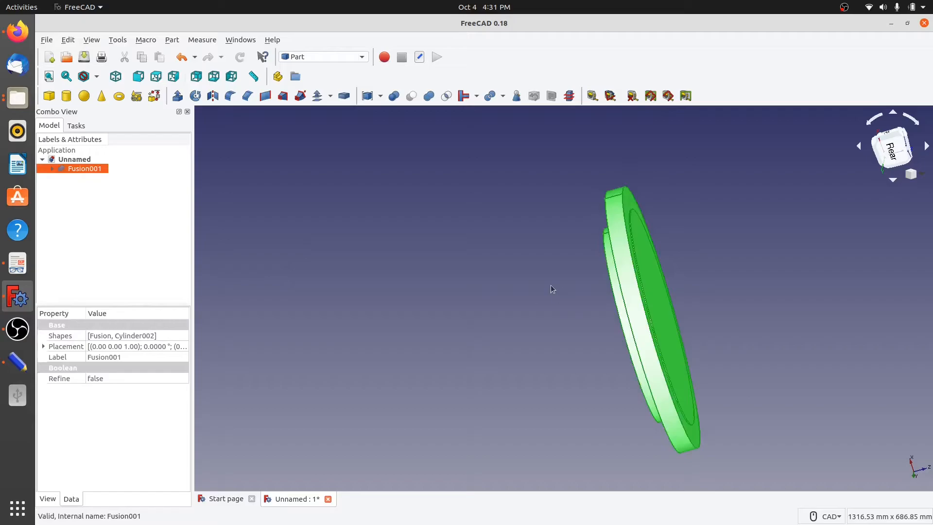
{"action": "left_click", "coordinate": [506, 310]}
{"action": "middle_click_drag", "start_coordinate": [522, 309], "coordinate": [345, 281]}
{"action": "middle_click_drag", "start_coordinate": [439, 350], "coordinate": [525, 334]}
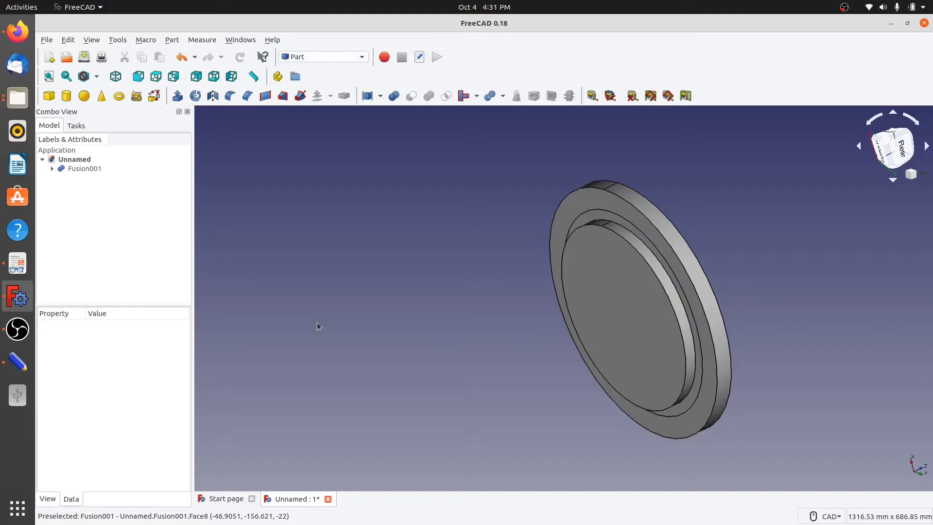
- Look up the flange's inner radius in the handwritten notes and add a new cylinder with a radius of 162.5 mm for the bore
{"action": "key", "text": "alt+Tab"}
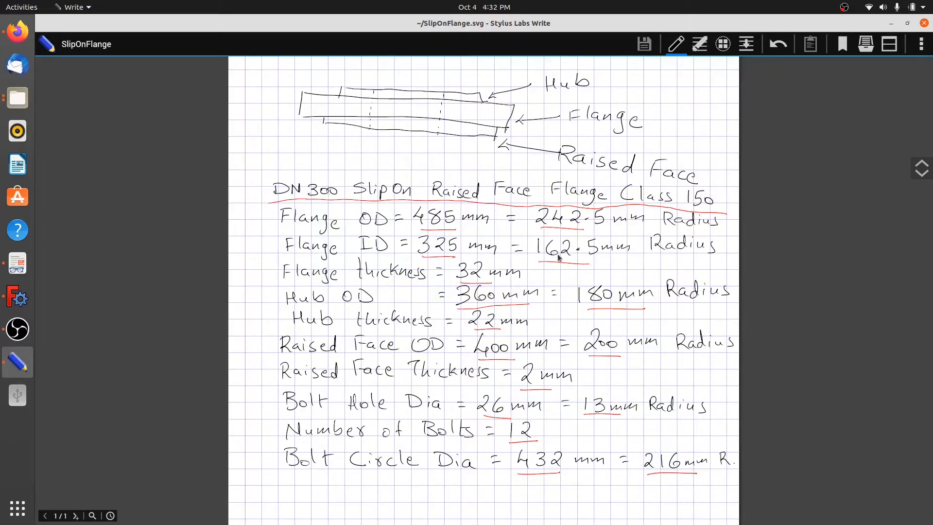
{"action": "left_click", "coordinate": [17, 297]}
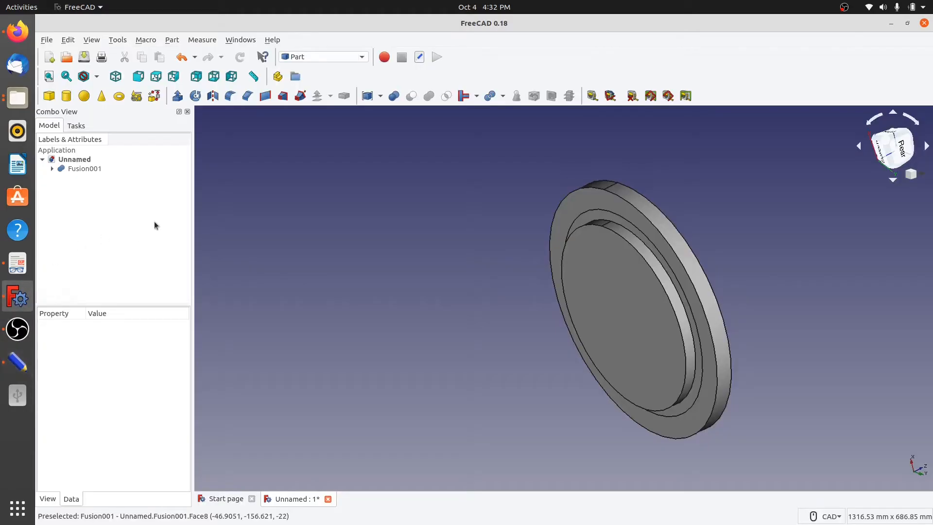
{"action": "left_click", "coordinate": [67, 96]}
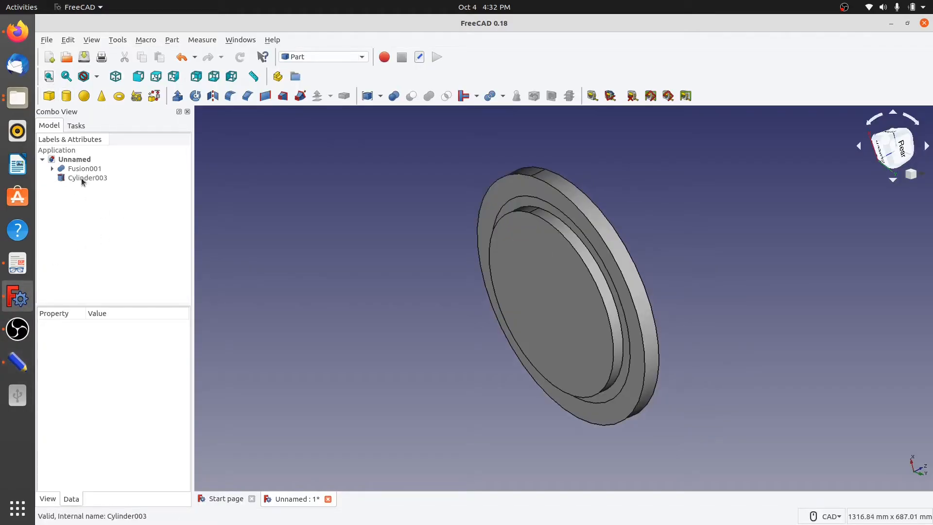
{"action": "left_click", "coordinate": [81, 178]}
{"action": "left_click", "coordinate": [131, 389]}
{"action": "type", "text": "162.5"}
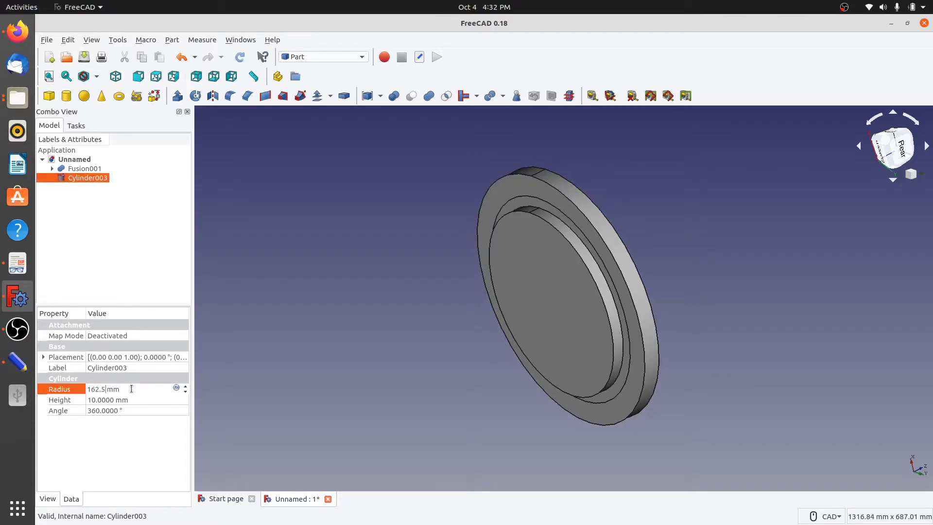
{"action": "key", "text": "Return"}
- Set the bore cylinder's height to 100 mm
{"action": "left_click", "coordinate": [148, 399]}
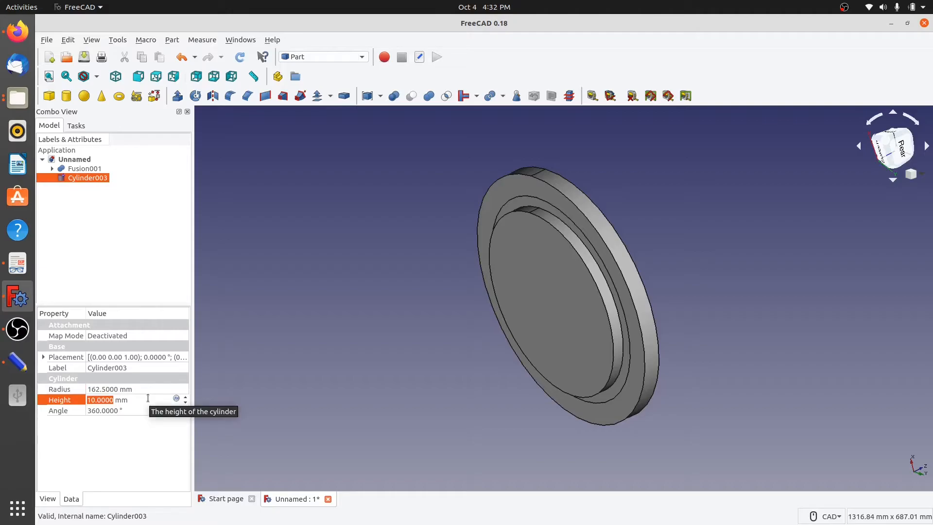
{"action": "type", "text": "100"}
{"action": "key", "text": "Return"}
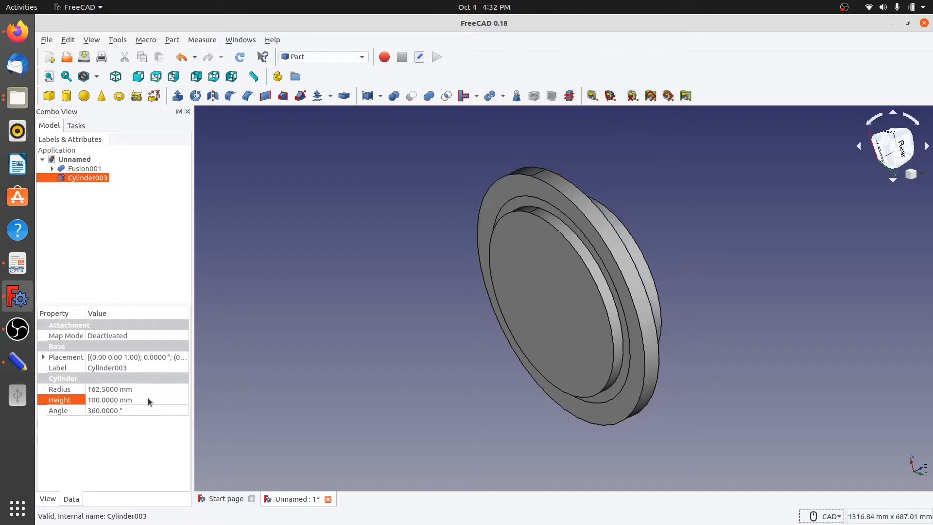
{"action": "left_click", "coordinate": [408, 401]}
{"action": "middle_click_drag", "start_coordinate": [444, 392], "coordinate": [386, 398]}
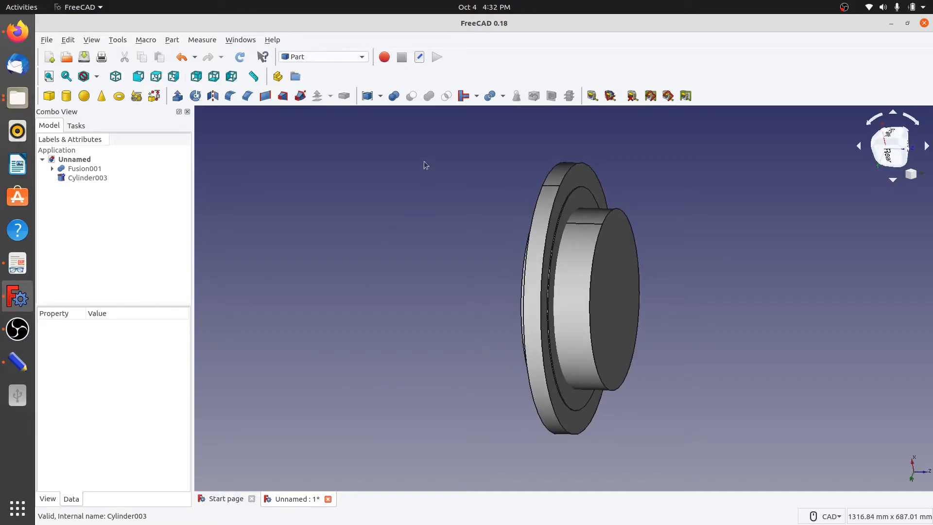
{"action": "mouse_move", "coordinate": [449, 351]}
{"action": "middle_mouse_down"}
{"action": "mouse_move", "coordinate": [439, 344]}
{"action": "mouse_move", "coordinate": [491, 327]}
{"action": "mouse_move", "coordinate": [436, 343]}
{"action": "middle_mouse_up"}
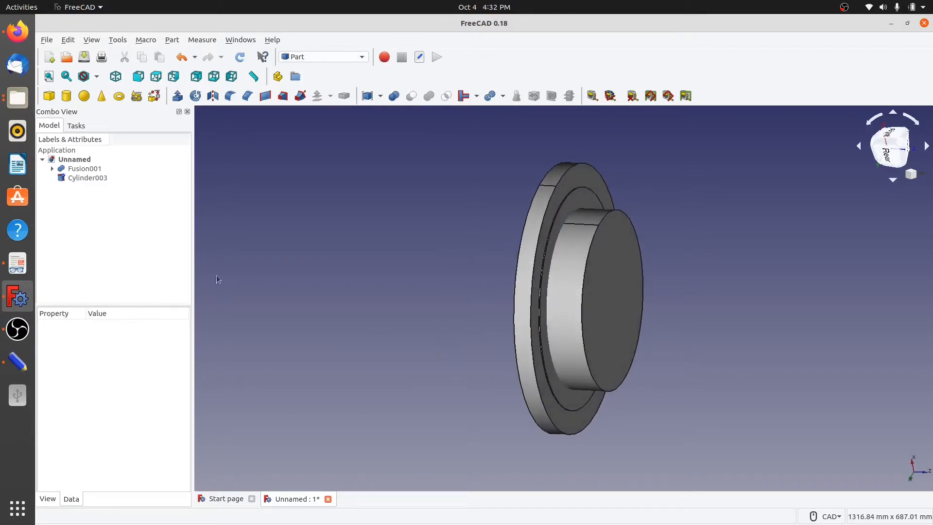
- Set the bore cylinder's Z position to -50 mm so it passes through the whole flange
{"action": "left_click", "coordinate": [78, 177]}
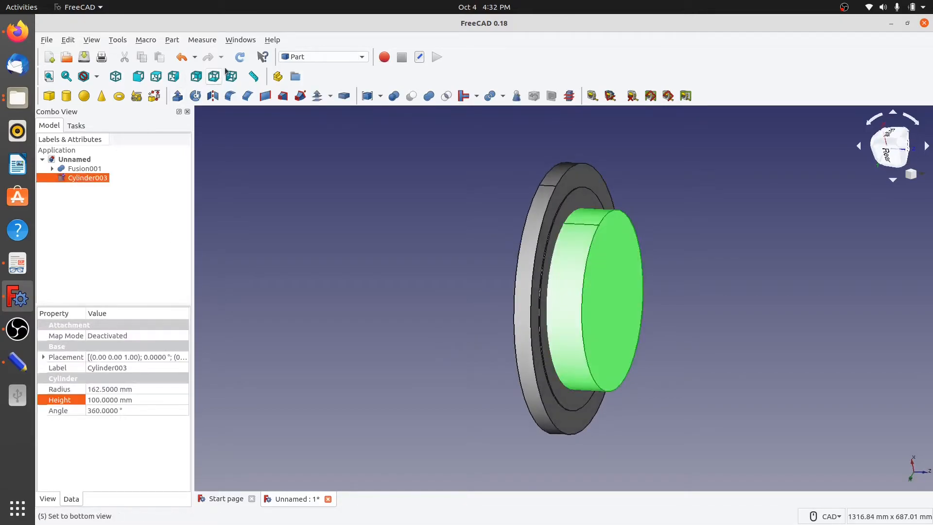
{"action": "left_click", "coordinate": [405, 324]}
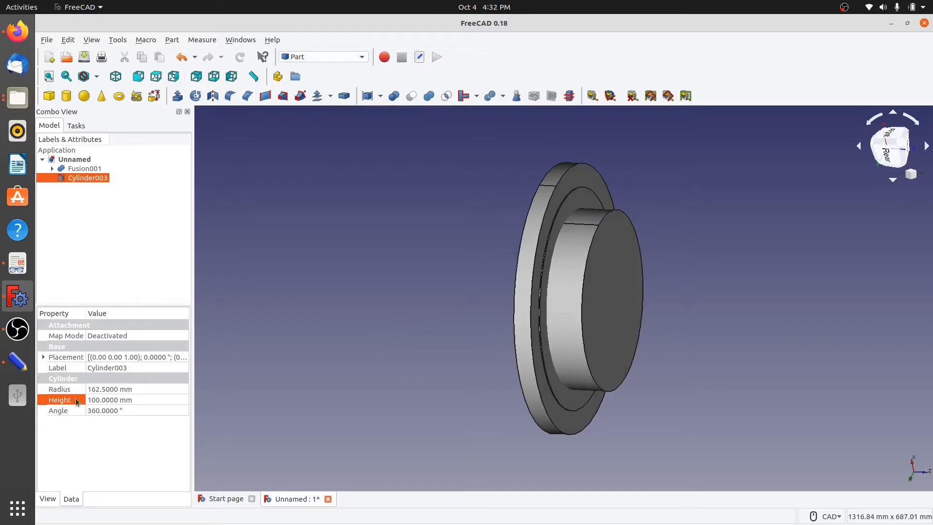
{"action": "left_click", "coordinate": [43, 357]}
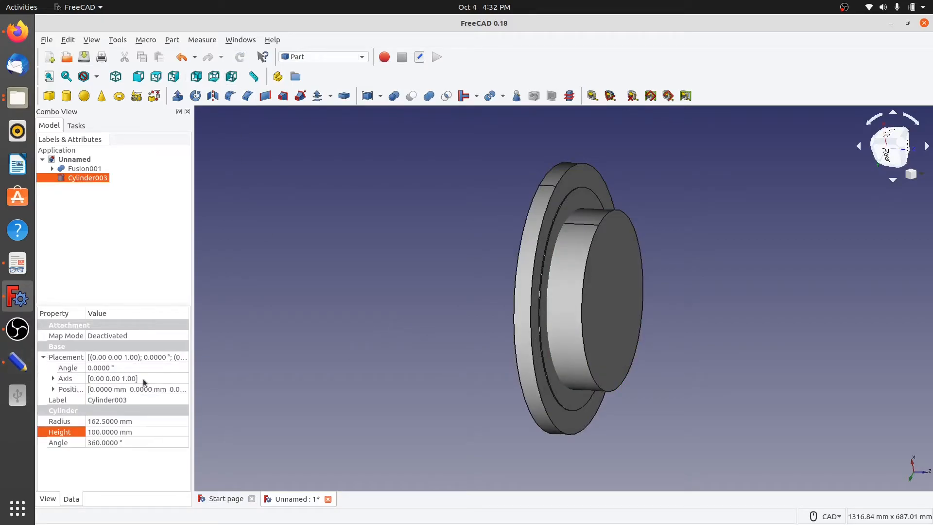
{"action": "left_click", "coordinate": [53, 389]}
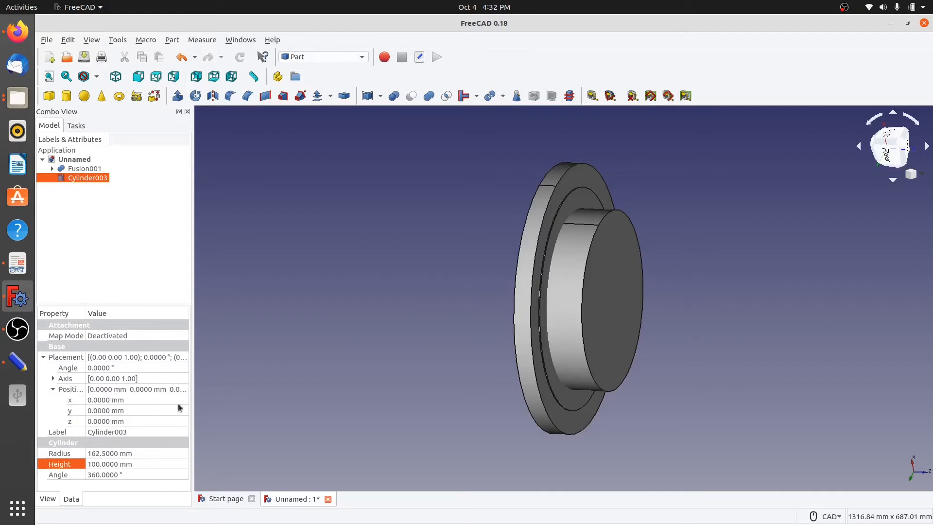
{"action": "left_click", "coordinate": [138, 421]}
{"action": "type", "text": "-"}
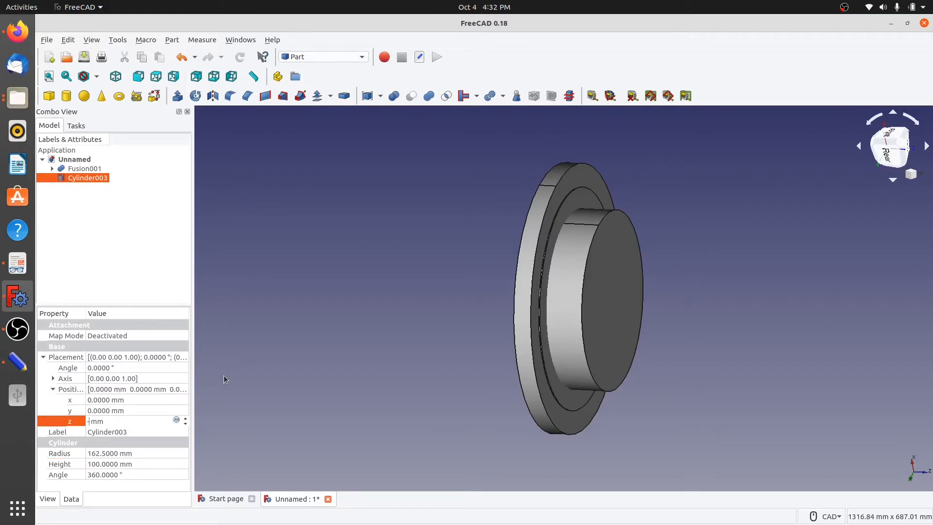
{"action": "type", "text": "50"}
{"action": "middle_click_drag", "start_coordinate": [401, 340], "coordinate": [451, 342]}
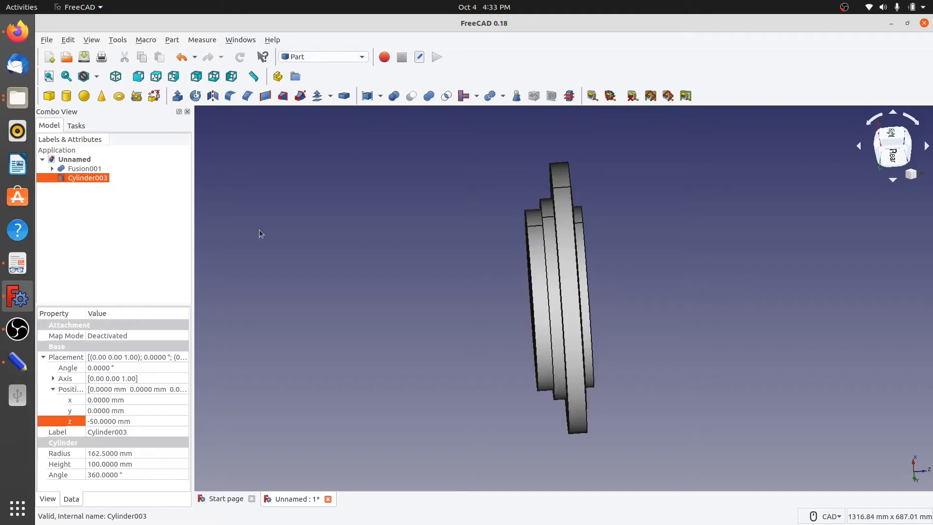
- Cut the bore cylinder out of the fused flange solid with a boolean difference
{"action": "left_click", "coordinate": [293, 287]}
{"action": "left_click", "coordinate": [81, 169]}
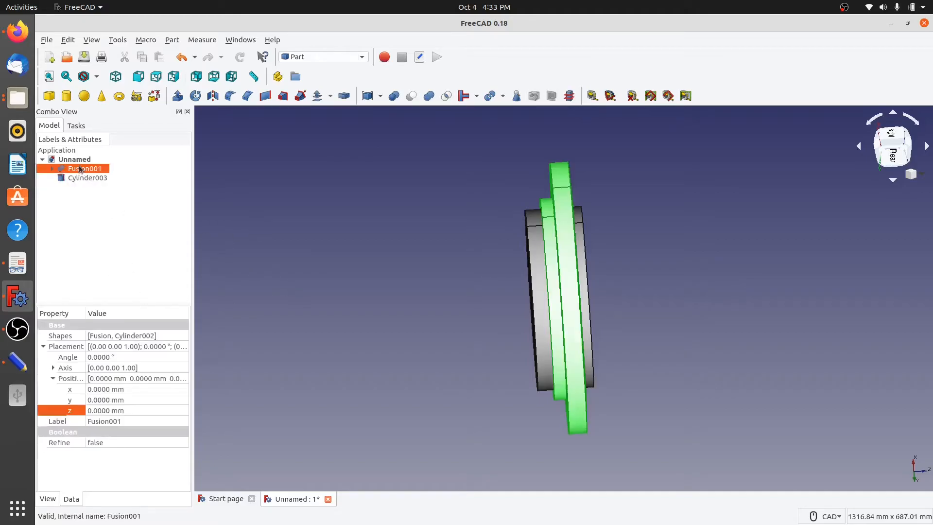
{"action": "left_click", "coordinate": [81, 179], "text": "ctrl"}
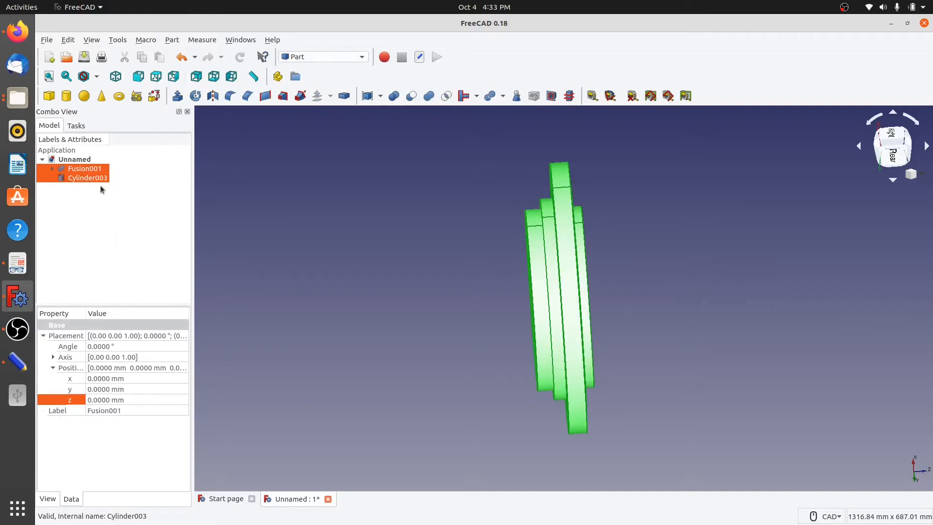
{"action": "left_click", "coordinate": [411, 96]}
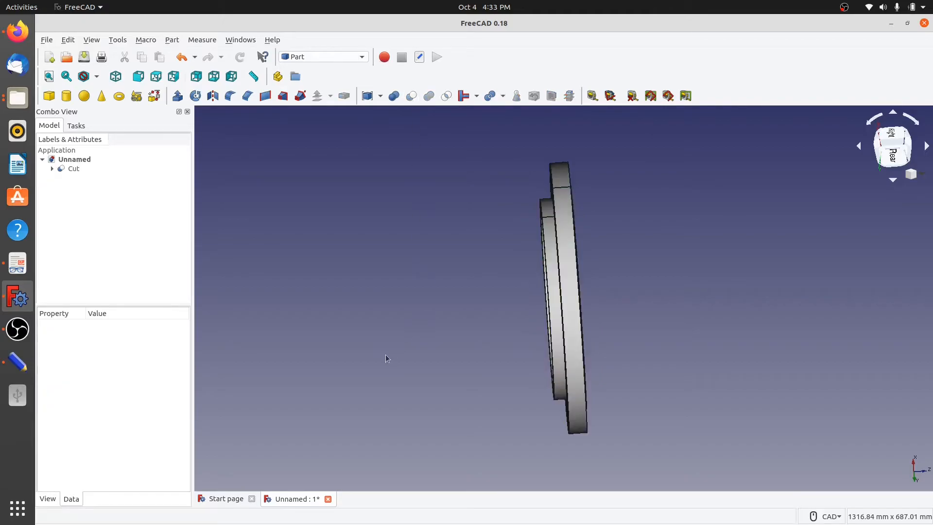
{"action": "middle_click_drag", "start_coordinate": [407, 337], "coordinate": [448, 291]}
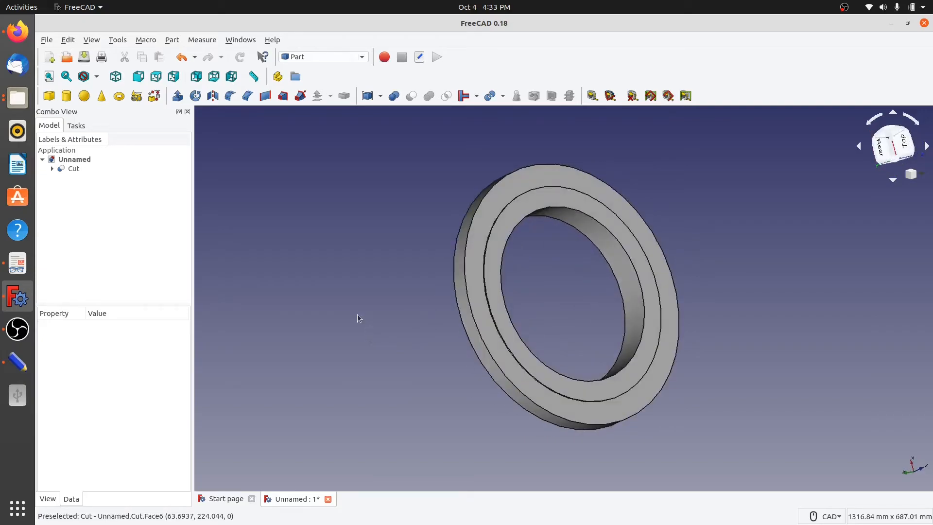
- Look up the bolt hole radius in the handwritten notes and add a new cylinder with a radius of 13 mm
{"action": "left_click", "coordinate": [17, 362]}
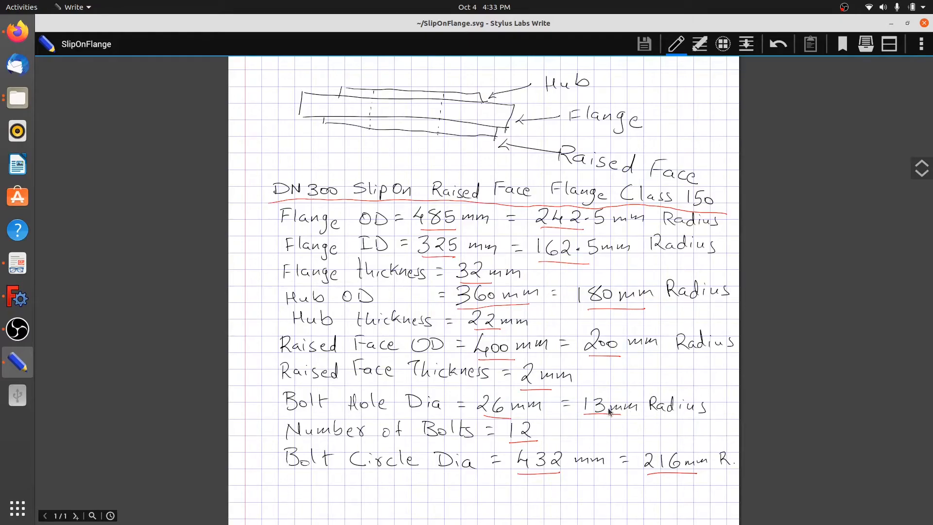
{"action": "left_click", "coordinate": [18, 297]}
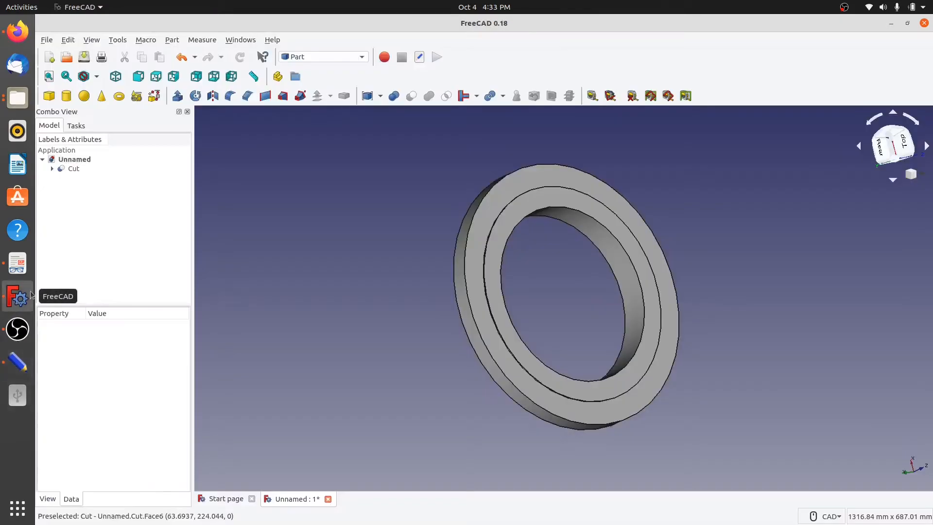
{"action": "left_click", "coordinate": [67, 97]}
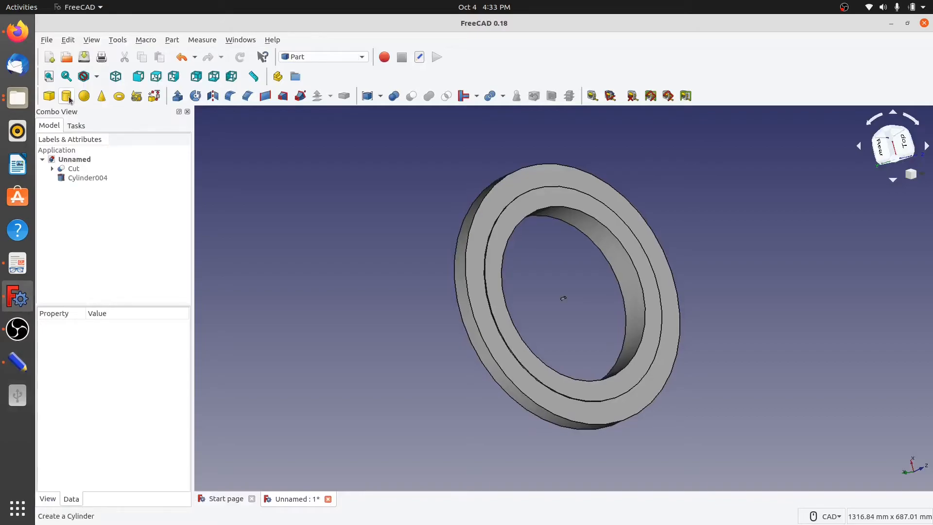
{"action": "left_click", "coordinate": [81, 179]}
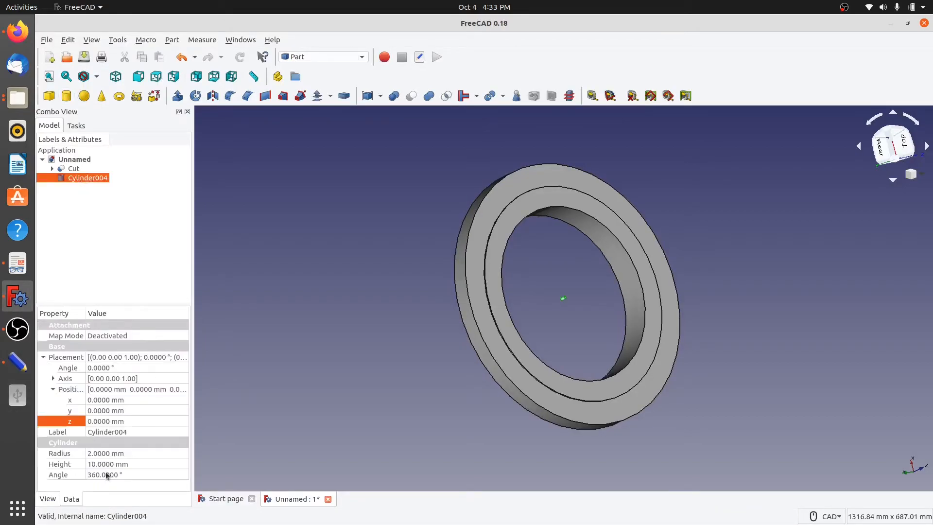
{"action": "left_click", "coordinate": [17, 362]}
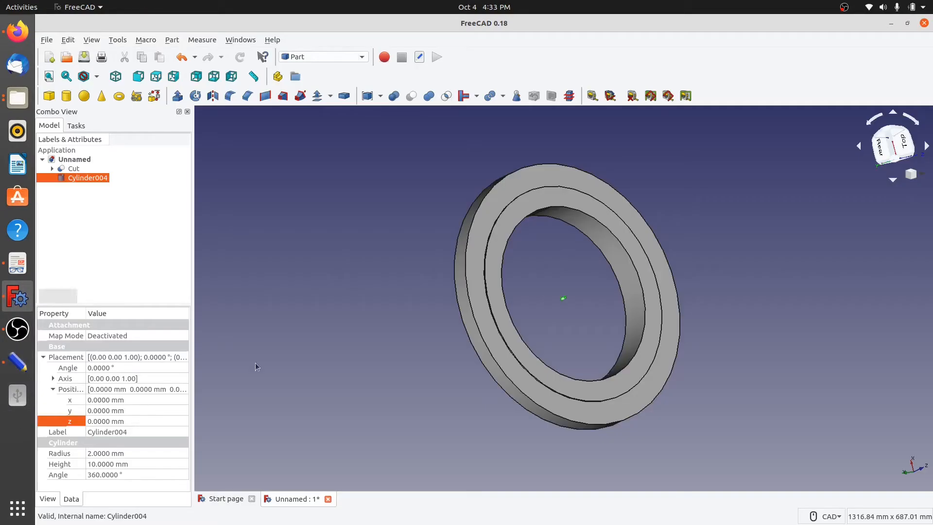
{"action": "left_click", "coordinate": [17, 298]}
{"action": "left_click", "coordinate": [134, 453]}
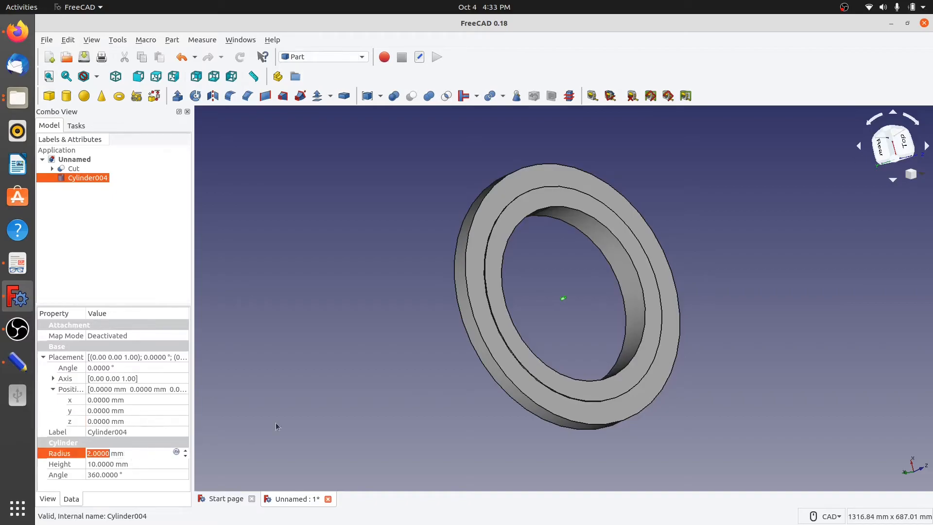
{"action": "type", "text": "13"}
{"action": "key", "text": "Return"}
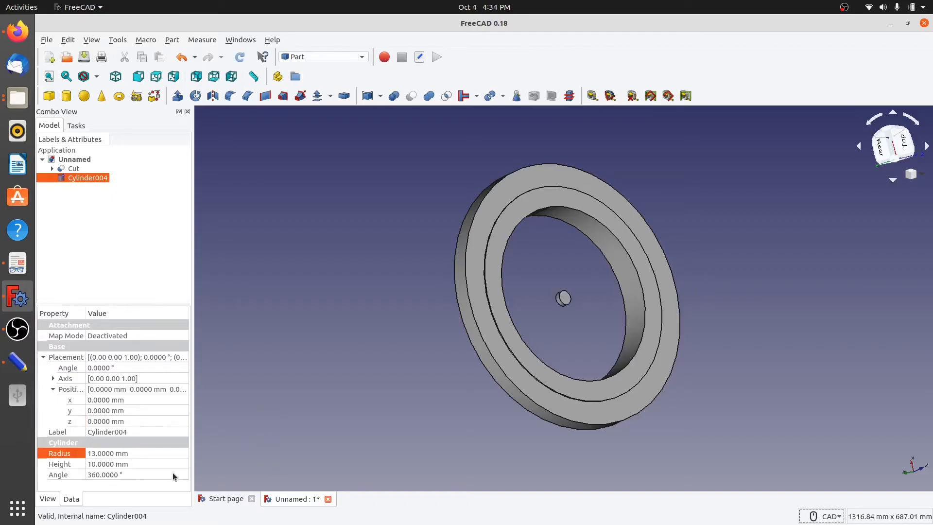
- Set the bolt hole cylinder's height to 100 mm and its Z position to -50 mm
{"action": "left_click", "coordinate": [146, 466]}
{"action": "type", "text": "100"}
{"action": "key", "text": "Return"}
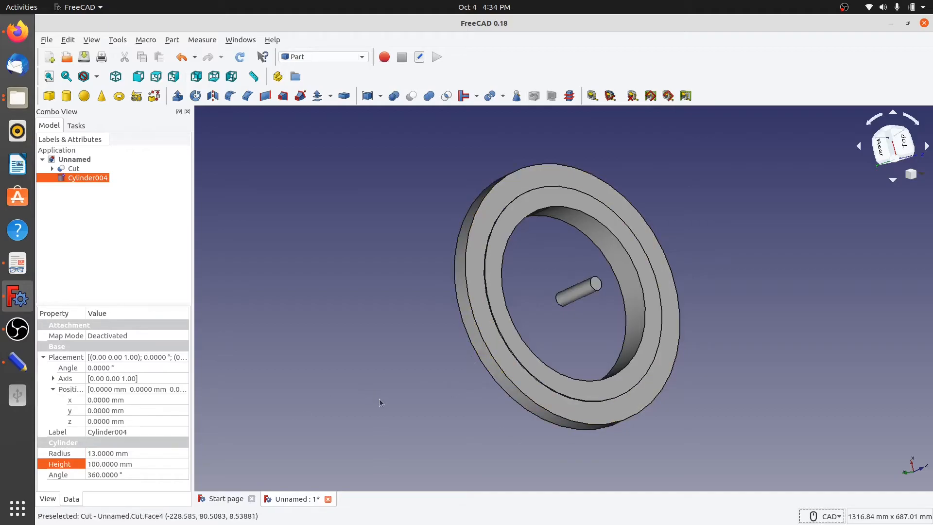
{"action": "middle_click_drag", "start_coordinate": [345, 354], "coordinate": [377, 284]}
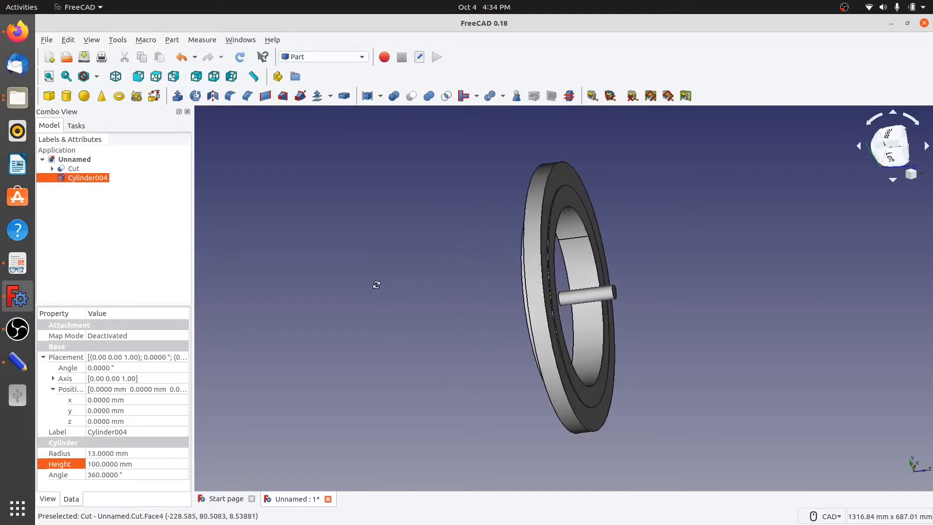
{"action": "left_click", "coordinate": [147, 421]}
{"action": "type", "text": "-"}
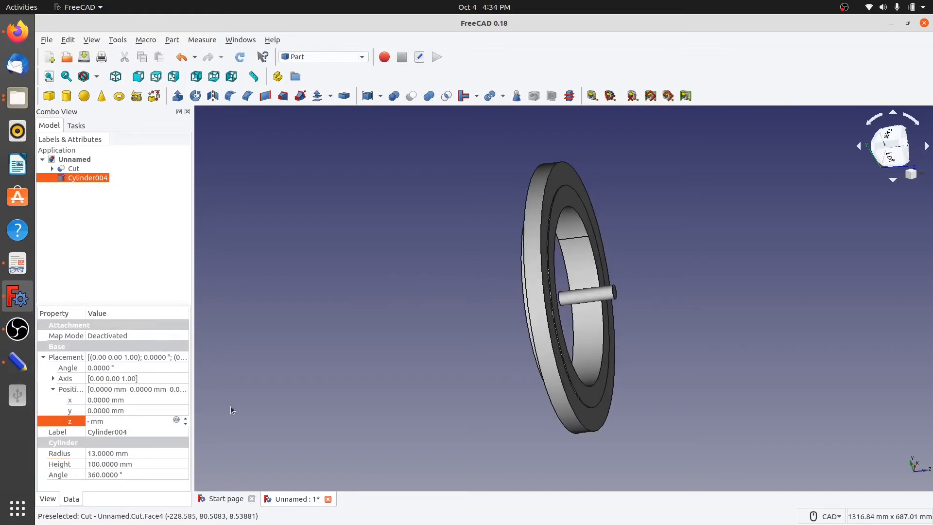
{"action": "type", "text": "50"}
{"action": "key", "text": "Return"}
{"action": "middle_click_drag", "start_coordinate": [425, 384], "coordinate": [340, 388]}
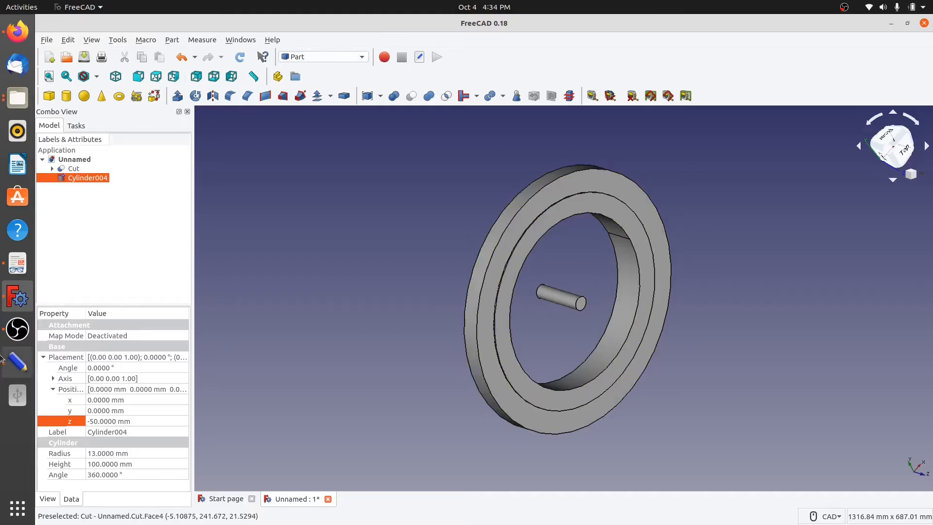
- Look up the bolt circle radius in the handwritten notes and set the bolt hole cylinder's Y position to 216 mm
{"action": "left_click", "coordinate": [18, 370]}
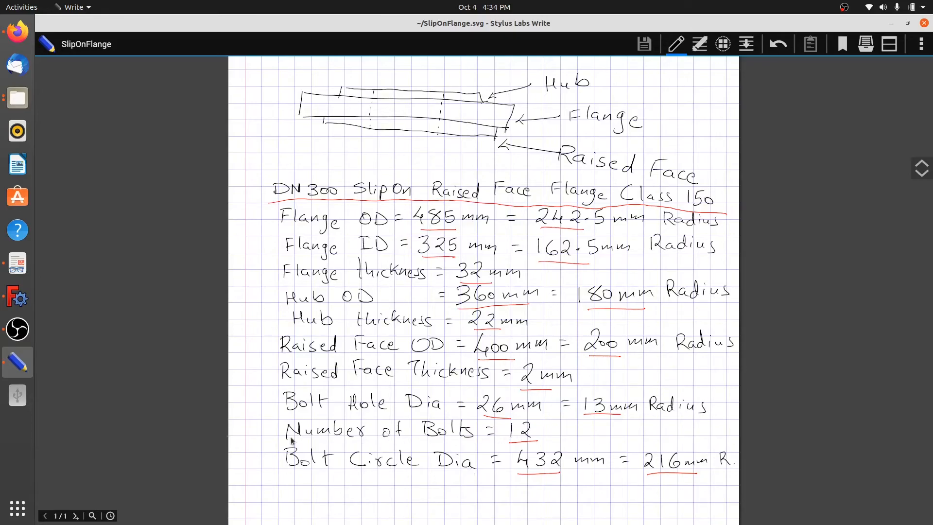
{"action": "left_click", "coordinate": [17, 297]}
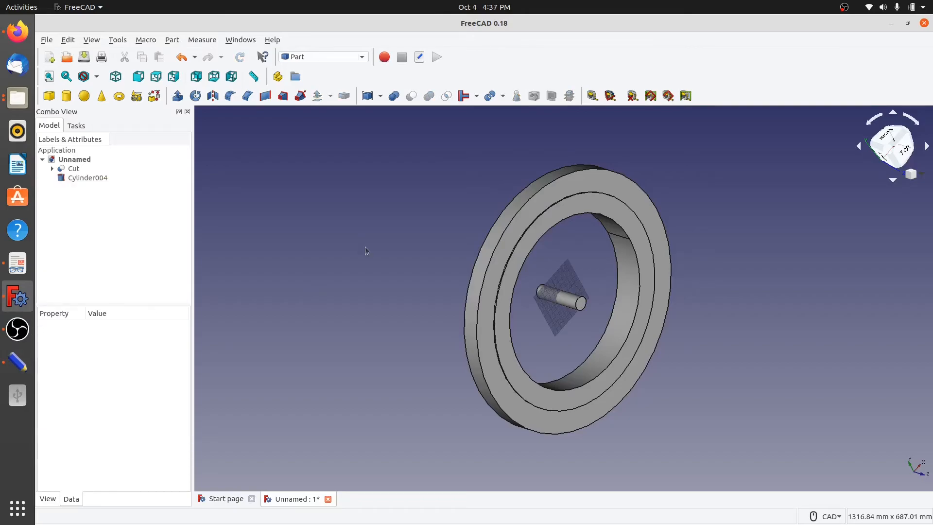
{"action": "left_click", "coordinate": [86, 179]}
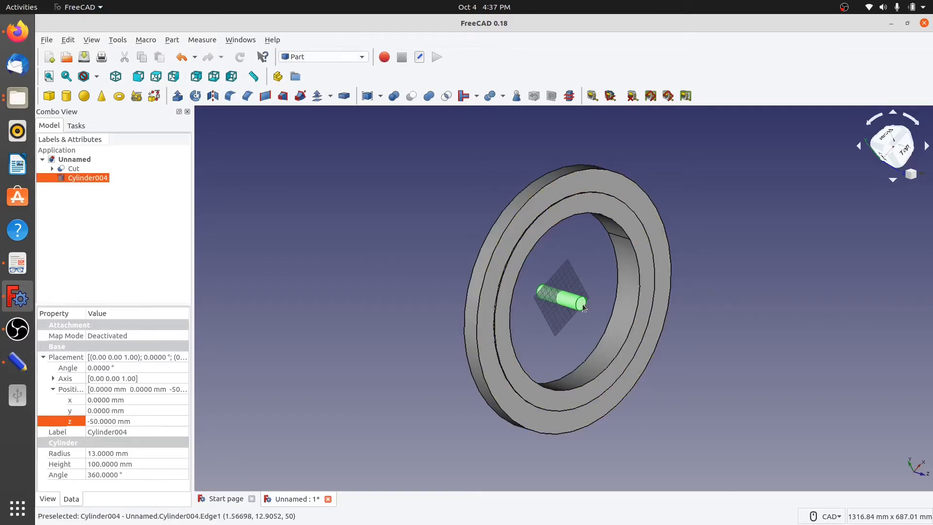
{"action": "middle_click_drag", "start_coordinate": [412, 406], "coordinate": [393, 311]}
{"action": "left_click", "coordinate": [17, 362]}
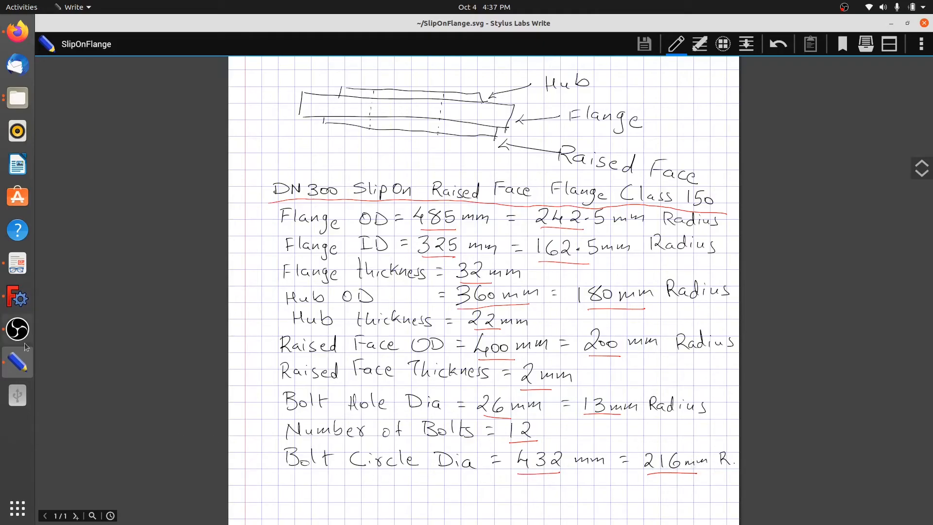
{"action": "left_click", "coordinate": [17, 297]}
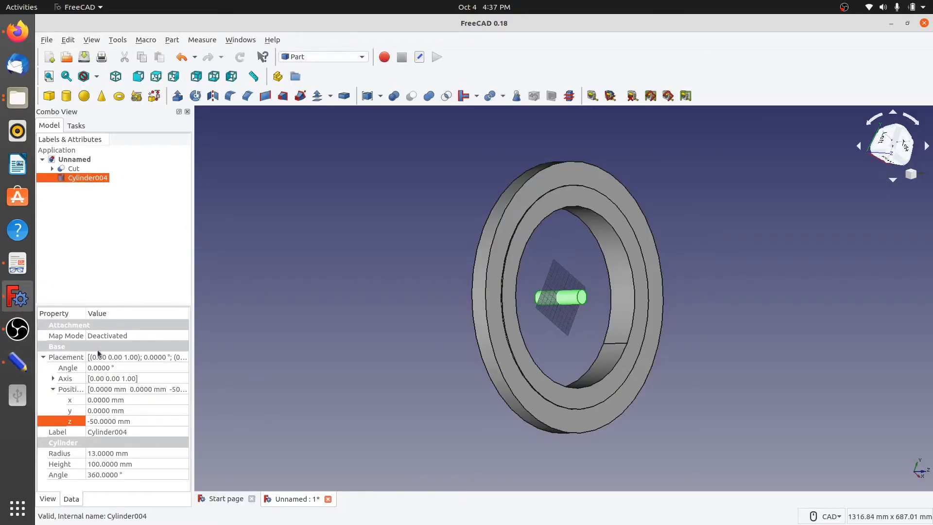
{"action": "left_click", "coordinate": [18, 362]}
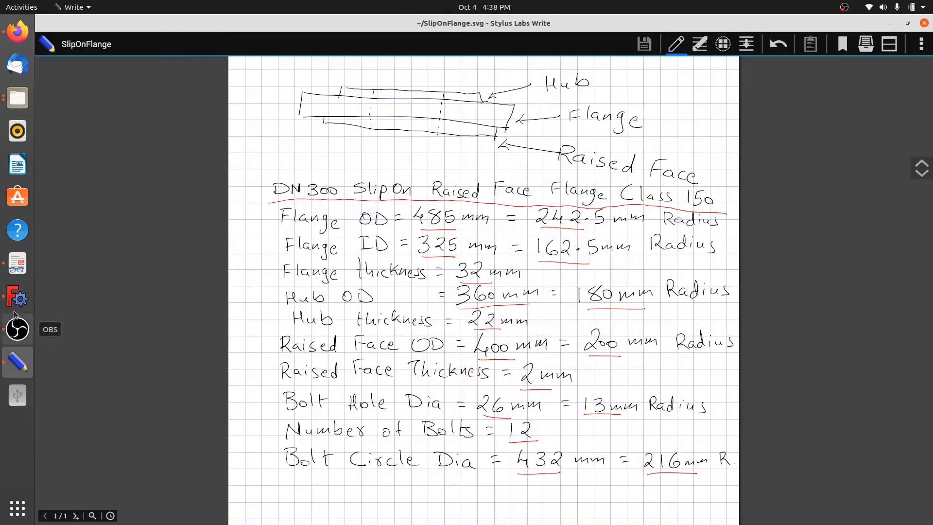
{"action": "left_click", "coordinate": [20, 307]}
{"action": "left_click", "coordinate": [139, 411]}
{"action": "type", "text": "216"}
{"action": "key", "text": "Return"}
{"action": "middle_click_drag", "start_coordinate": [443, 306], "coordinate": [461, 359]}
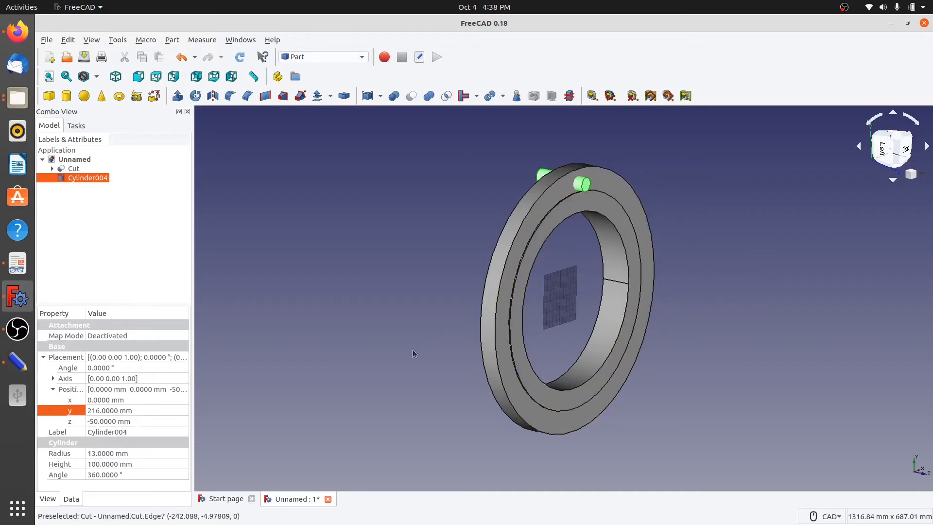
{"action": "key", "text": "2"}
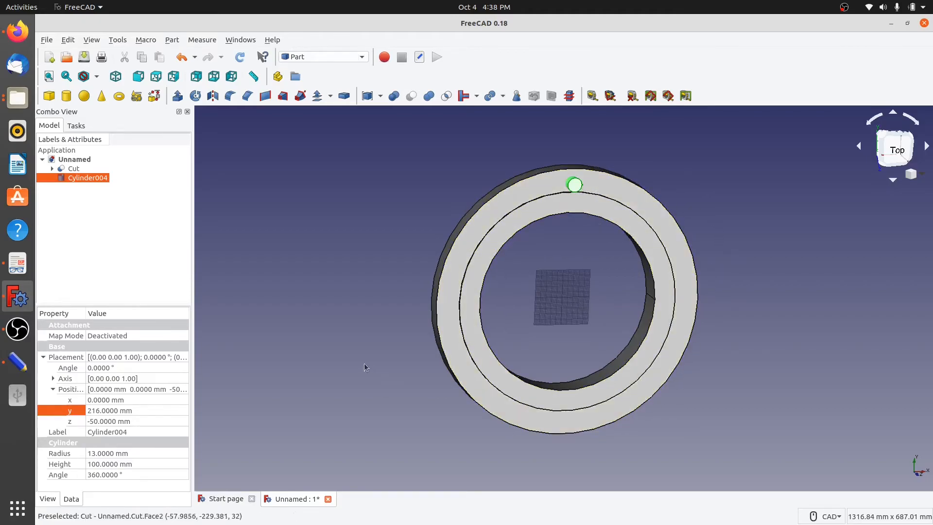
{"action": "middle_click_drag", "start_coordinate": [303, 332], "coordinate": [397, 324]}
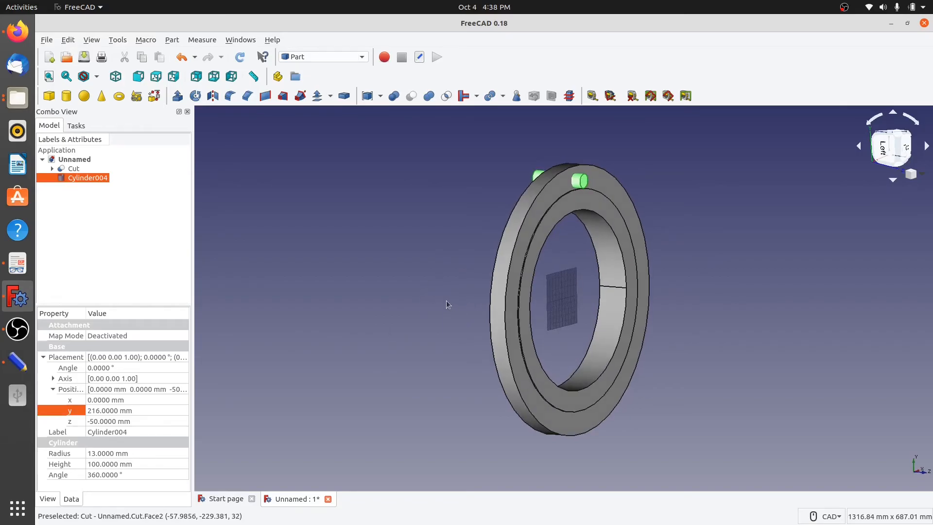
- Switch to the Draft workbench and create an array from the bolt hole cylinder
{"action": "left_click", "coordinate": [323, 58]}
{"action": "left_click", "coordinate": [307, 71]}
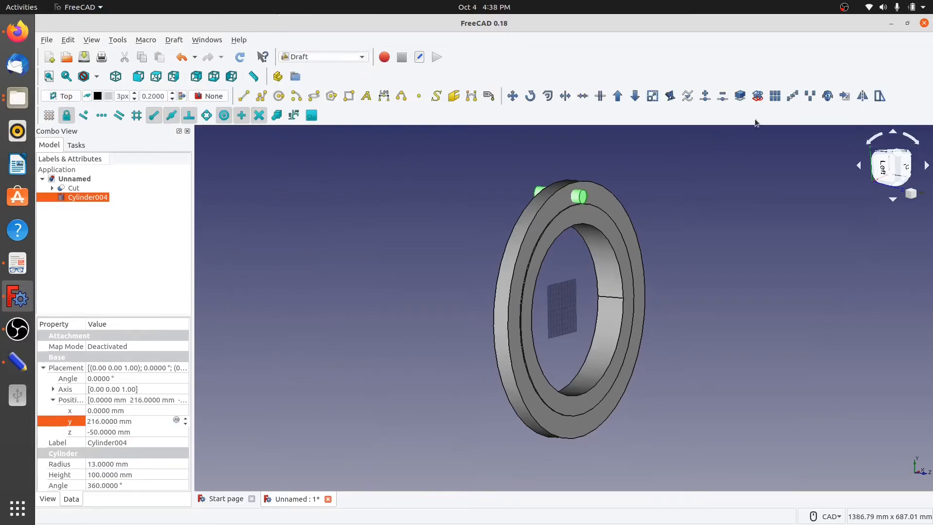
{"action": "left_click", "coordinate": [775, 96]}
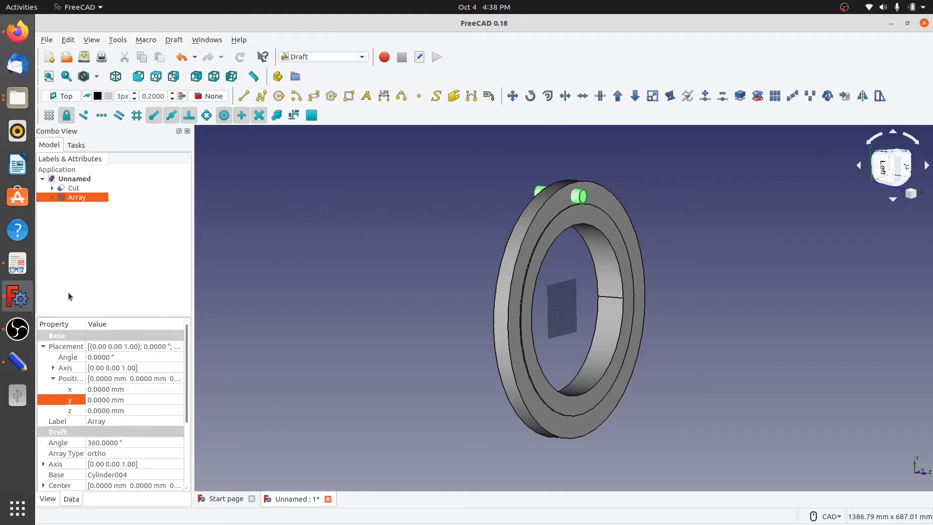
- Change the bolt hole array's type from ortho to polar
{"action": "left_click", "coordinate": [76, 146]}
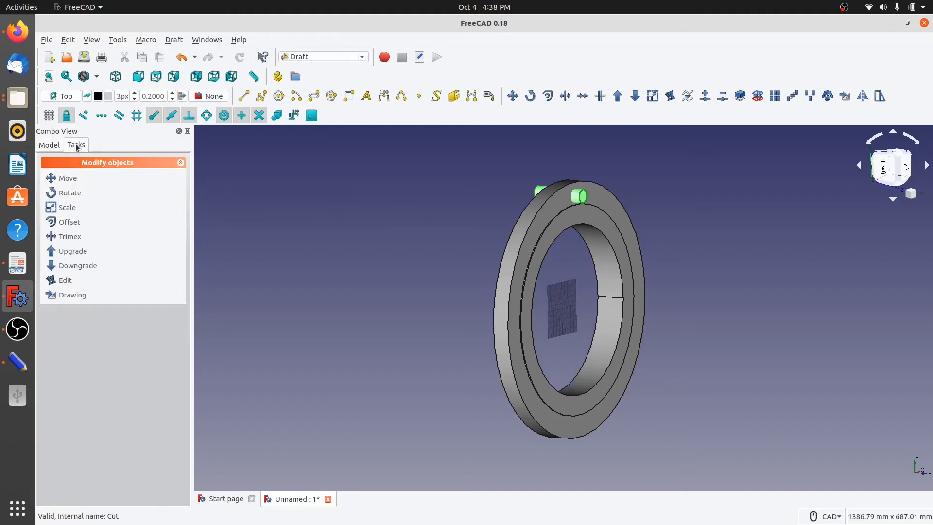
{"action": "left_click", "coordinate": [49, 145]}
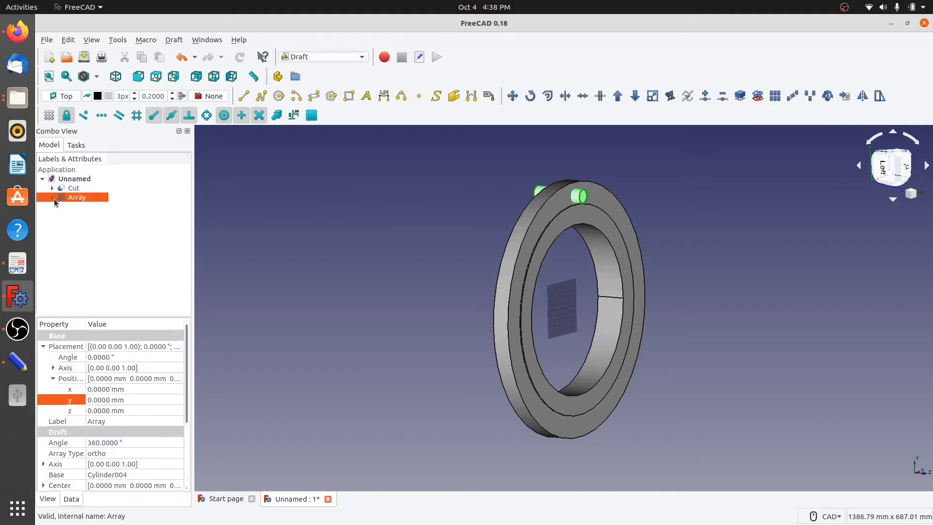
{"action": "scroll", "coordinate": [184, 417], "scroll_direction": "down", "scroll_amount": 2}
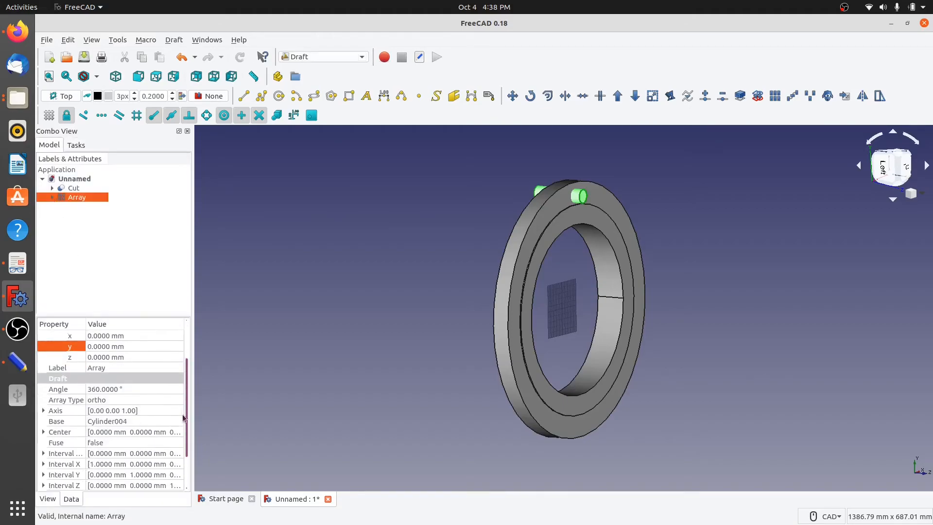
{"action": "scroll", "coordinate": [184, 416], "scroll_direction": "down", "scroll_amount": 2}
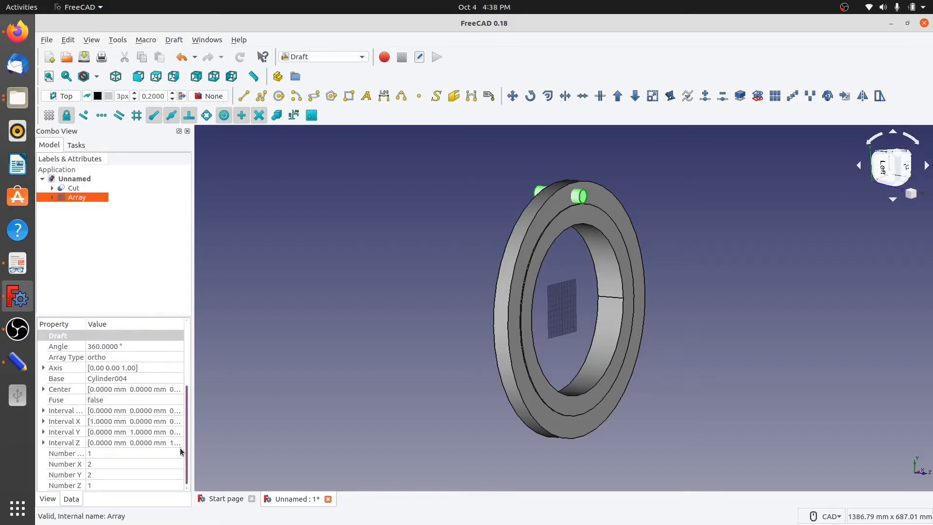
{"action": "scroll", "coordinate": [183, 445], "scroll_direction": "up", "scroll_amount": 1}
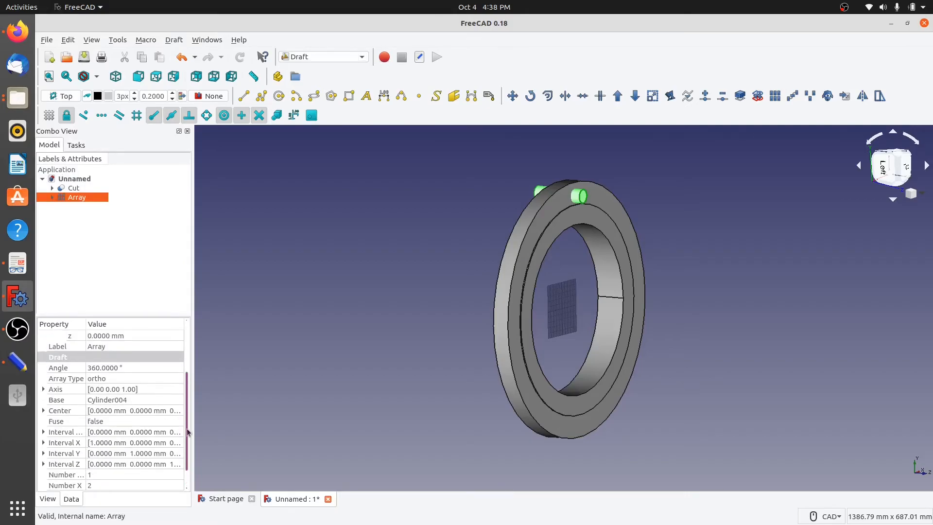
{"action": "left_click", "coordinate": [104, 382]}
{"action": "left_click", "coordinate": [105, 383]}
{"action": "left_click", "coordinate": [100, 394]}
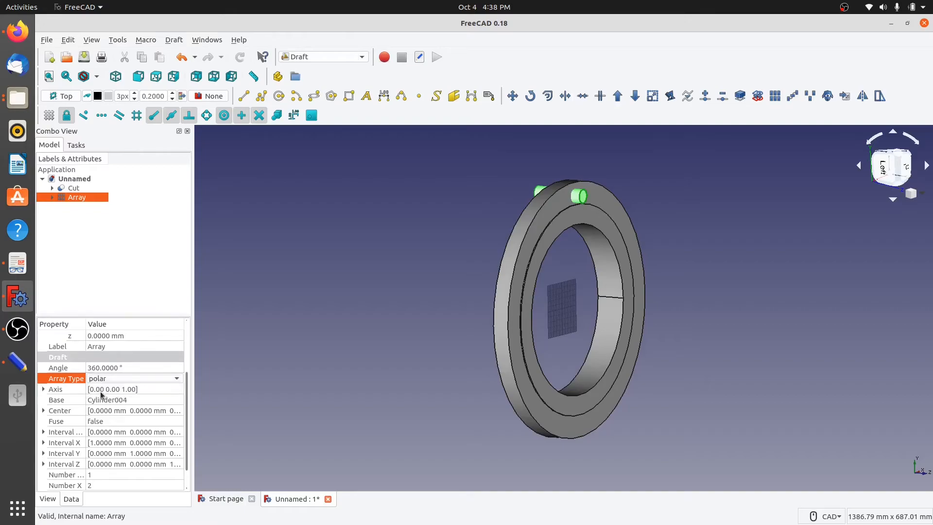
- Widen the property columns to show the full names and set the array's Number Polar to 12
{"action": "scroll", "coordinate": [189, 418], "scroll_direction": "down", "scroll_amount": 2}
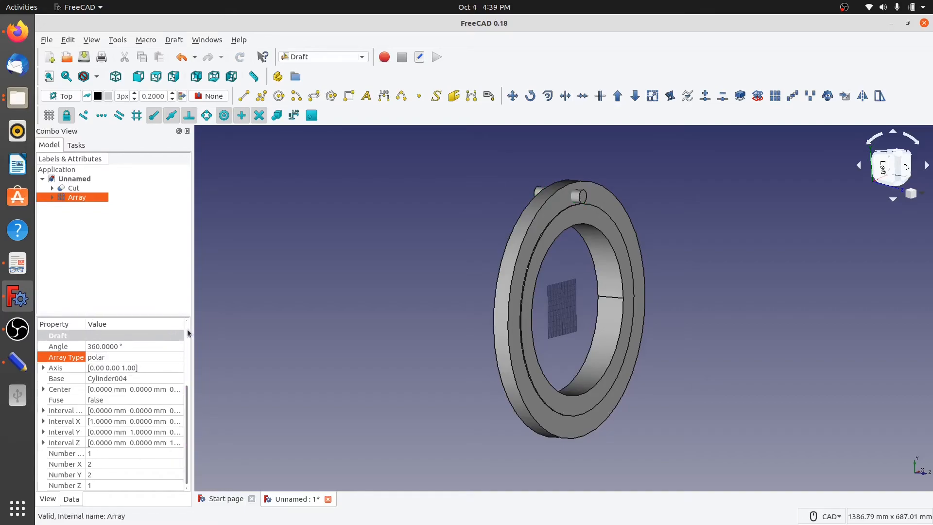
{"action": "left_click_drag", "start_coordinate": [194, 330], "coordinate": [241, 330]}
{"action": "left_click_drag", "start_coordinate": [89, 328], "coordinate": [108, 328]}
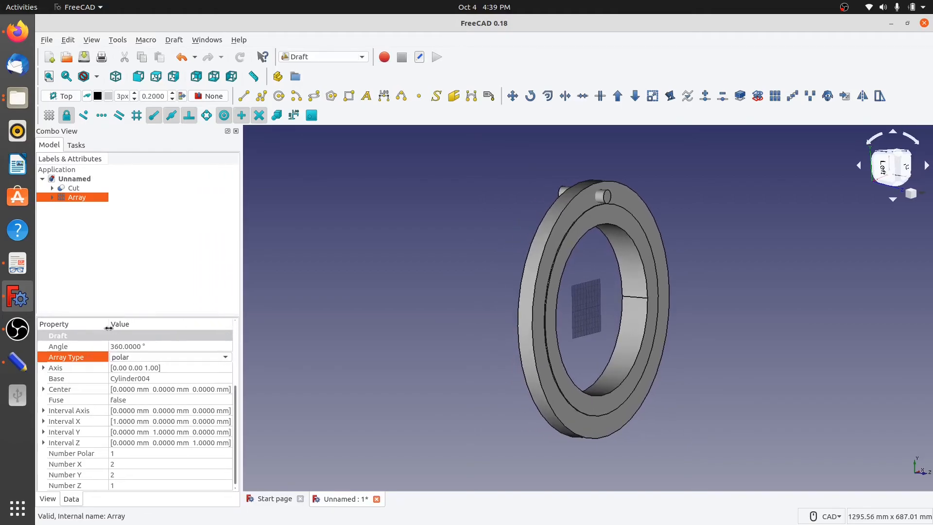
{"action": "left_click", "coordinate": [128, 453]}
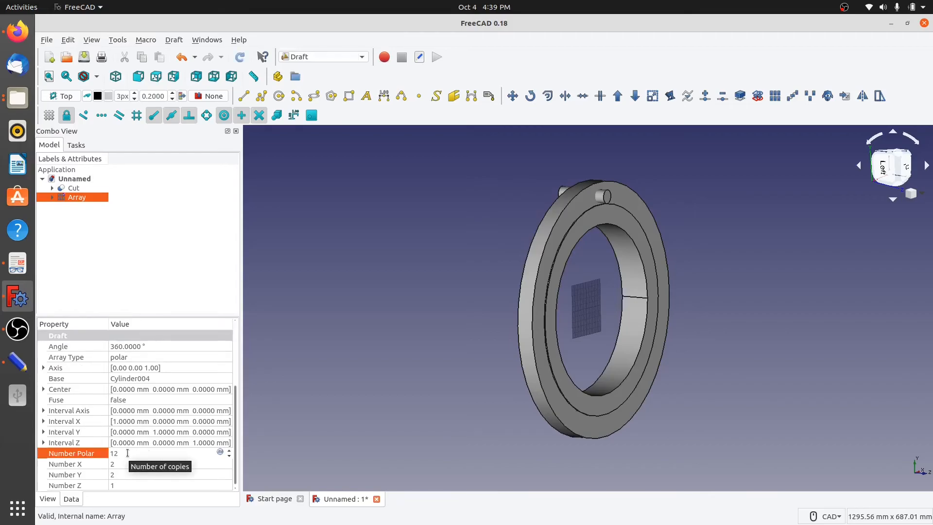
{"action": "key", "text": "Tab"}
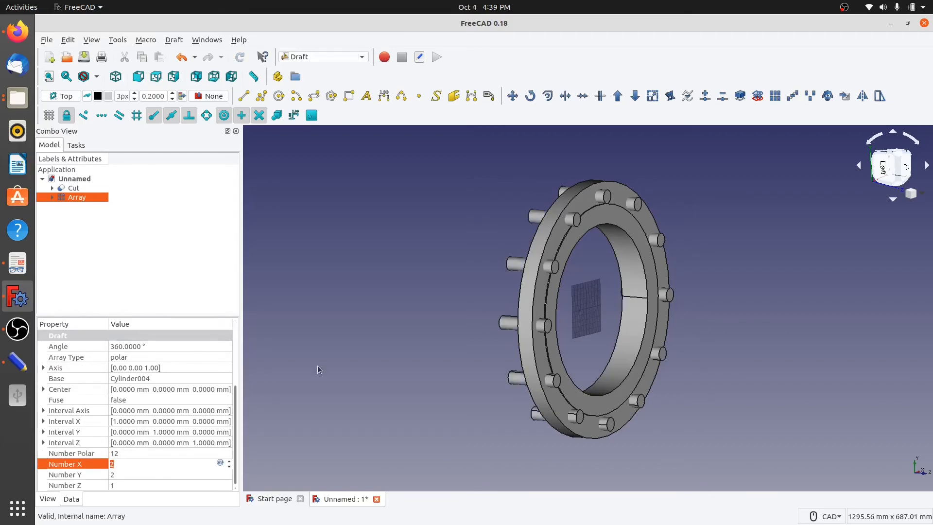
- Examine the arrayed bolt hole cylinders around the flange and the base cylinder nested under the array
{"action": "middle_click_drag", "start_coordinate": [420, 324], "coordinate": [289, 304]}
{"action": "middle_click_drag", "start_coordinate": [749, 373], "coordinate": [882, 386]}
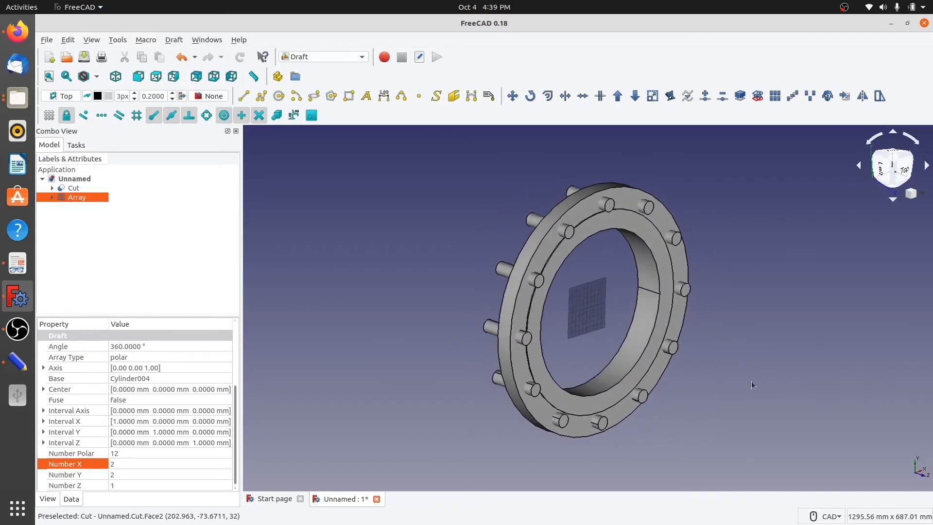
{"action": "mouse_move", "coordinate": [732, 373]}
{"action": "middle_mouse_down"}
{"action": "mouse_move", "coordinate": [823, 392]}
{"action": "mouse_move", "coordinate": [730, 360]}
{"action": "middle_mouse_up"}
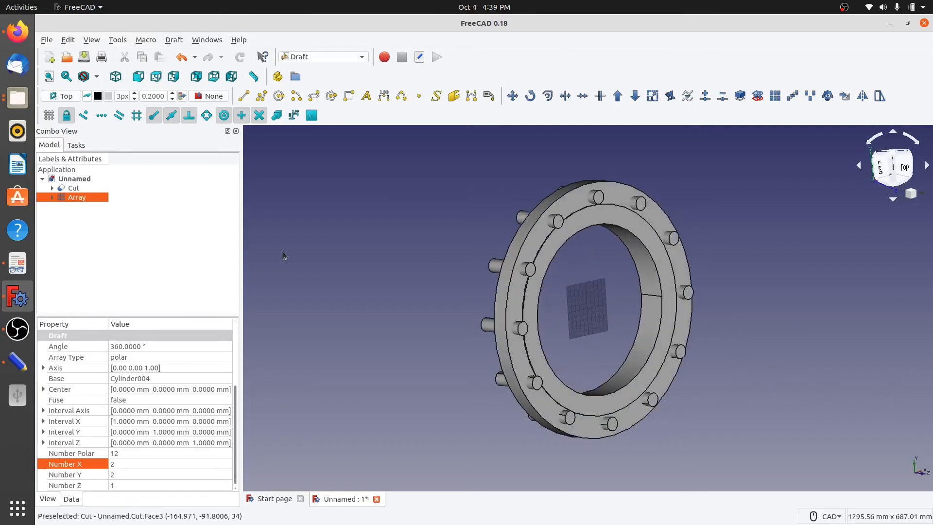
{"action": "left_click", "coordinate": [98, 225]}
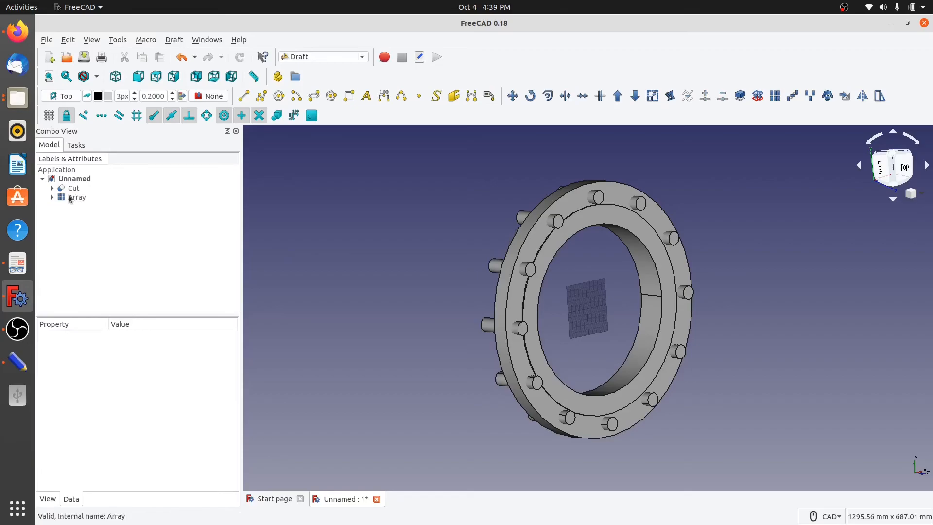
{"action": "left_click", "coordinate": [52, 198]}
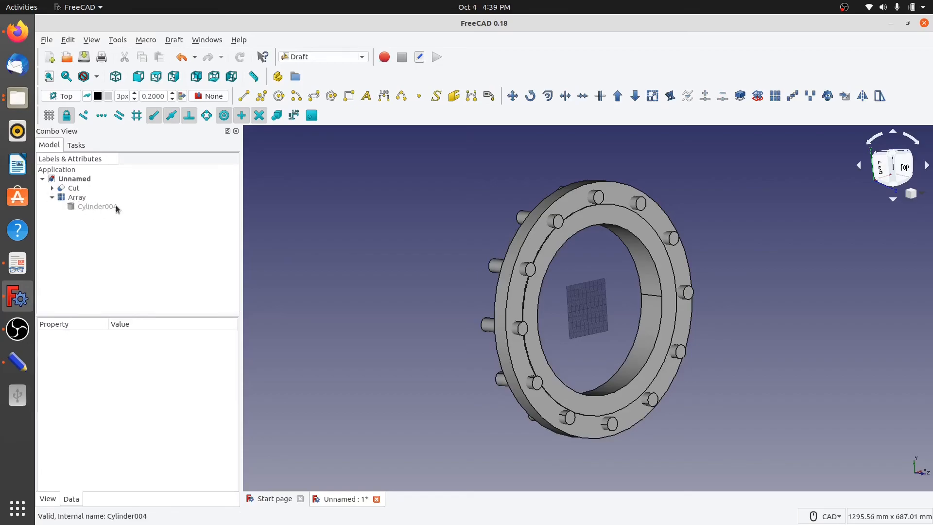
{"action": "left_click", "coordinate": [52, 198]}
{"action": "left_click", "coordinate": [69, 199]}
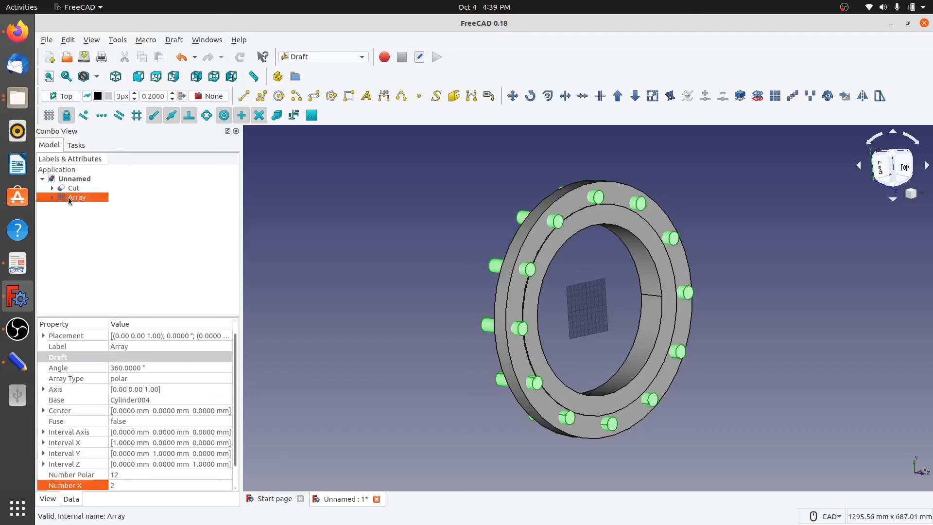
{"action": "left_click", "coordinate": [81, 224]}
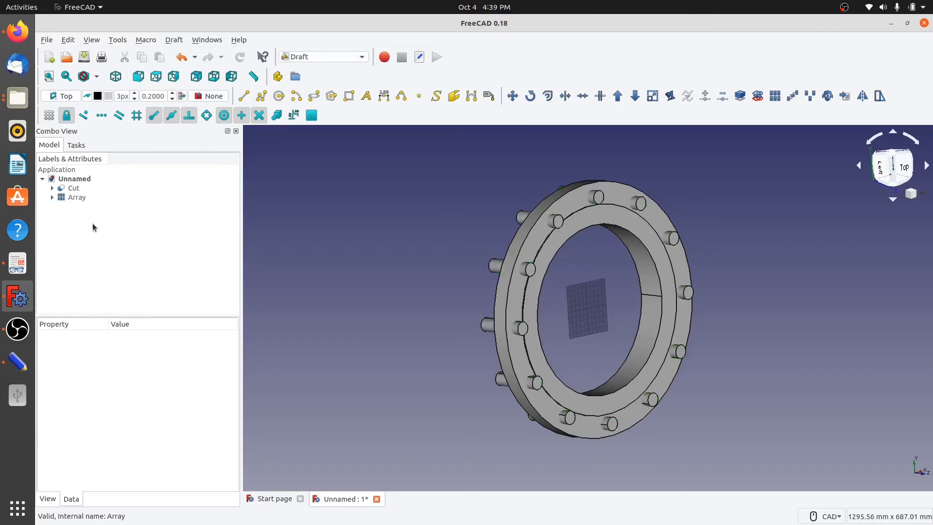
- Switch to the Part workbench and cut the polar array of bolt hole cylinders from the flange body
{"action": "left_click", "coordinate": [297, 57]}
{"action": "left_click", "coordinate": [301, 191]}
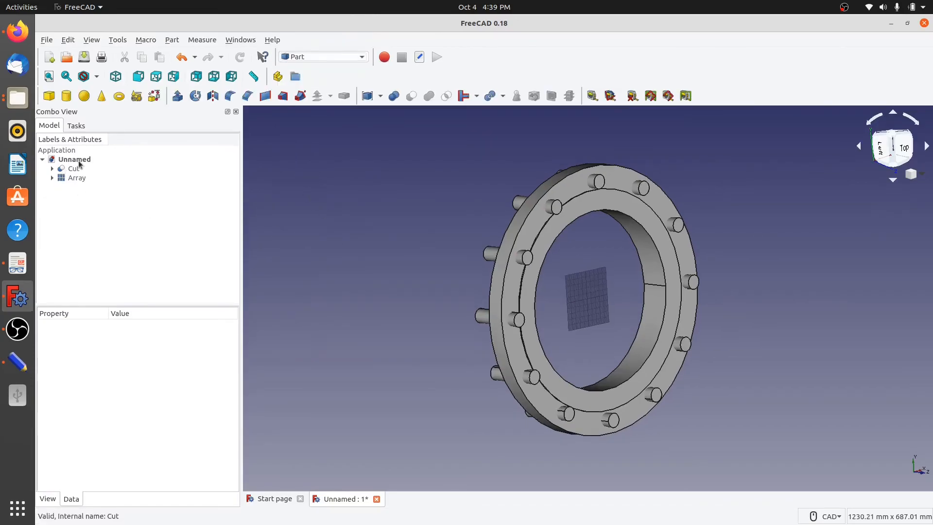
{"action": "left_click", "coordinate": [74, 169]}
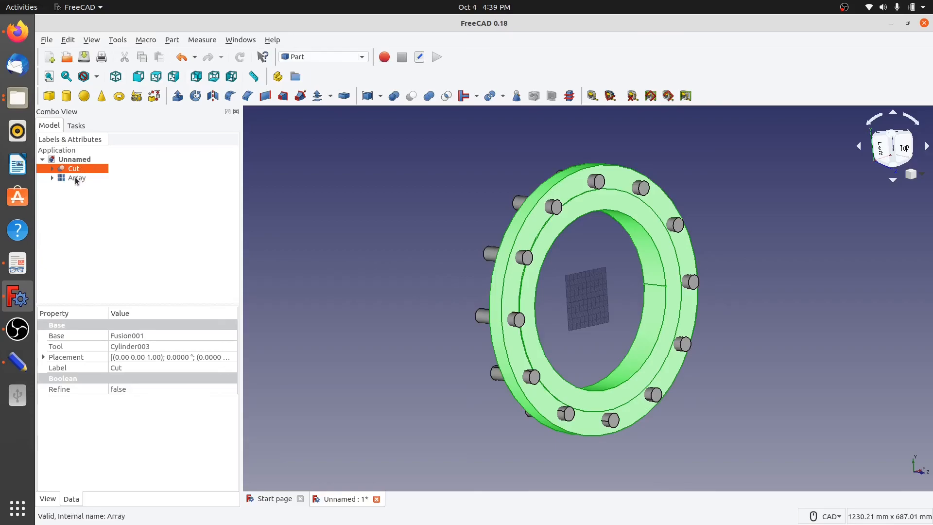
{"action": "left_click", "coordinate": [117, 195]}
{"action": "left_click", "coordinate": [74, 169]}
{"action": "left_click", "coordinate": [71, 181], "text": "ctrl"}
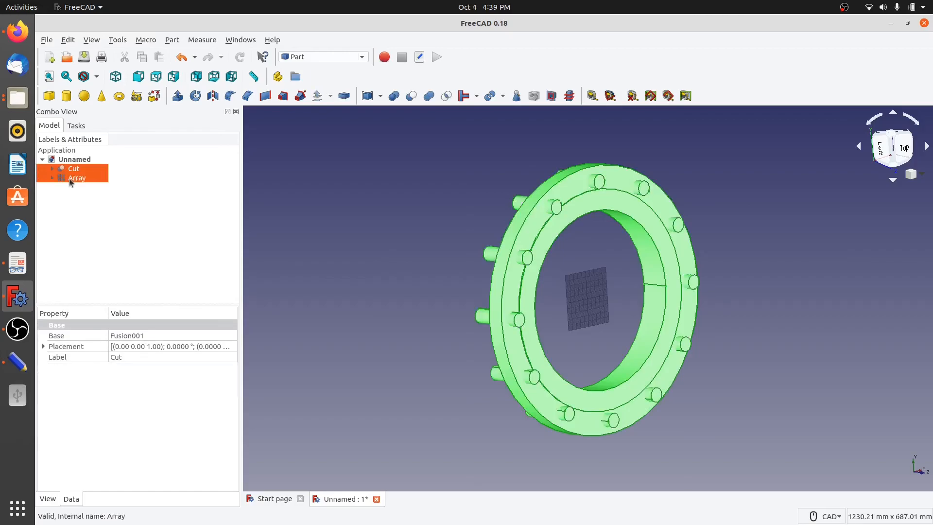
{"action": "left_click", "coordinate": [412, 96]}
- Inspect the flange's bolt holes and review the handwritten flange dimensions before returning to FreeCAD
{"action": "middle_click_drag", "start_coordinate": [397, 236], "coordinate": [362, 234]}
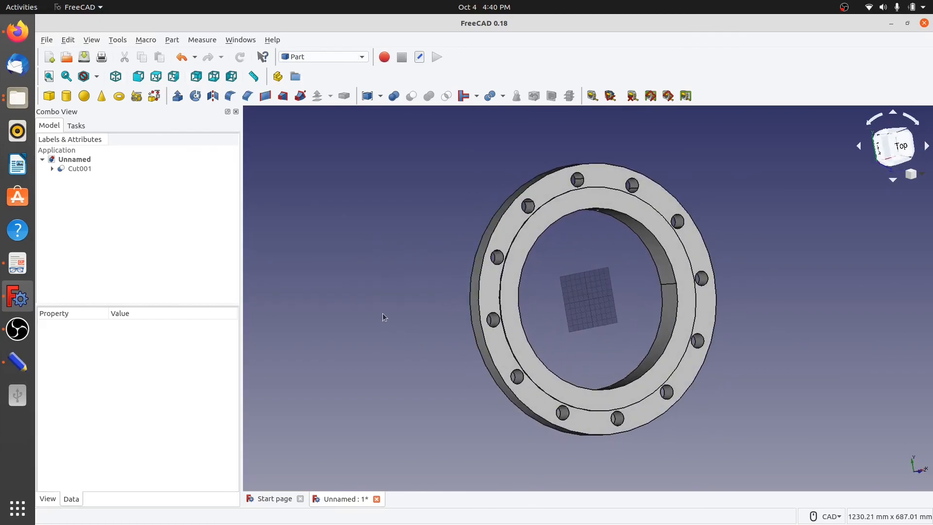
{"action": "left_click", "coordinate": [17, 362]}
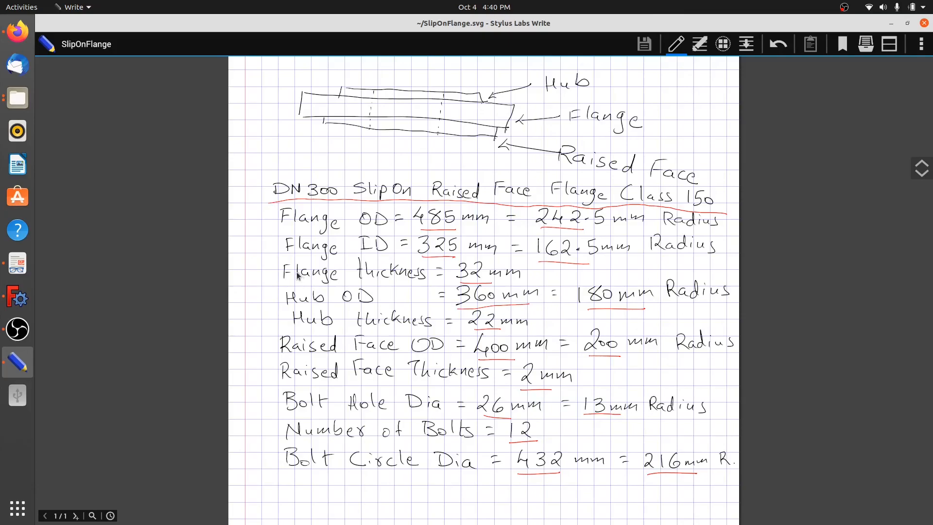
{"action": "left_click", "coordinate": [17, 298]}
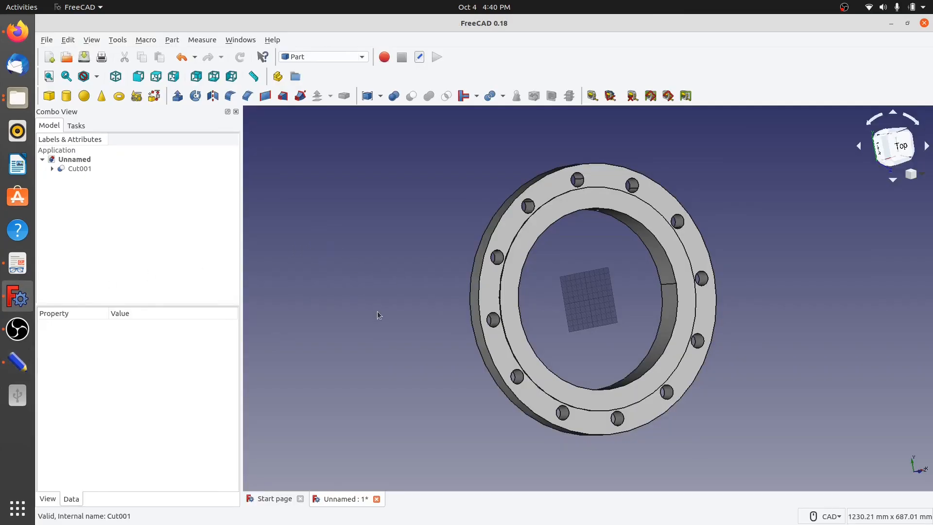